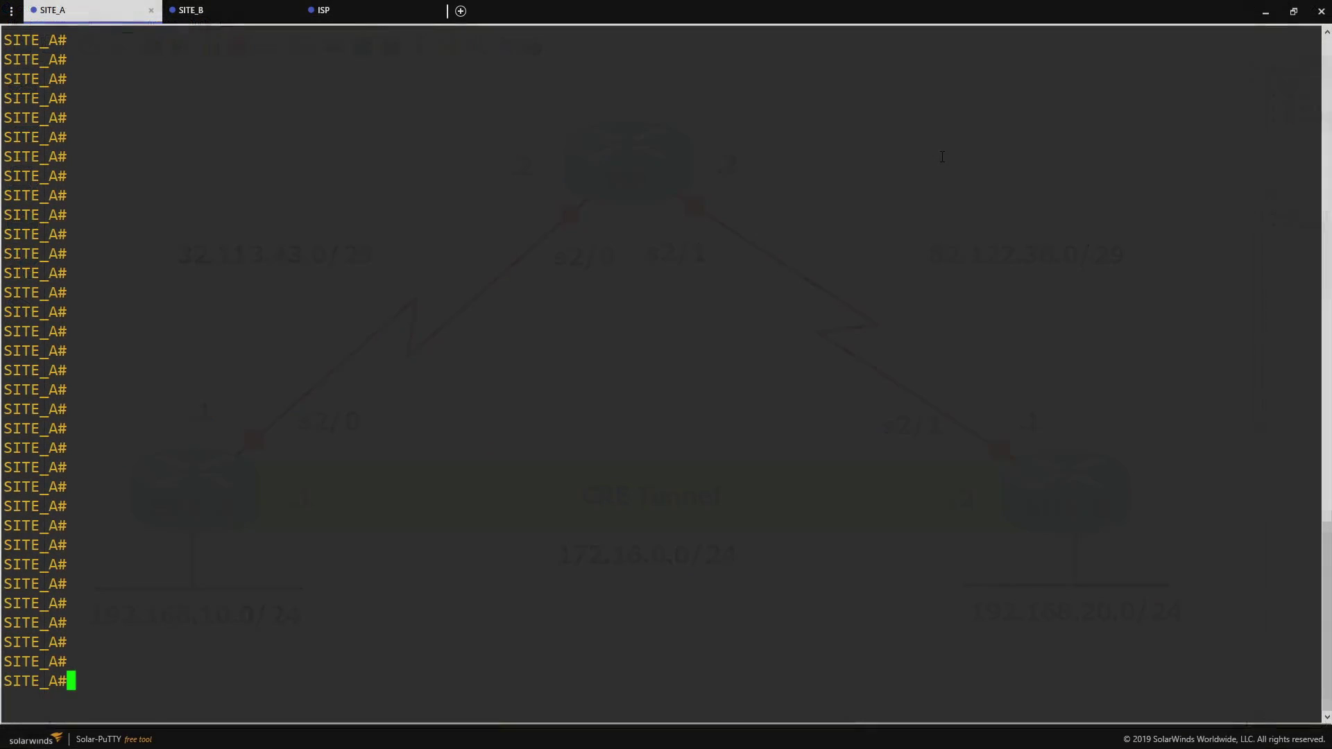
- Run 'show ip int brief' on SITE_A to list Serial2/0 (32.113.43.1) and Loopback0 (192.168.10.254)
text(show ip int bre)
key(BackSpace)
text(i)
key(Tab)
key(Return)
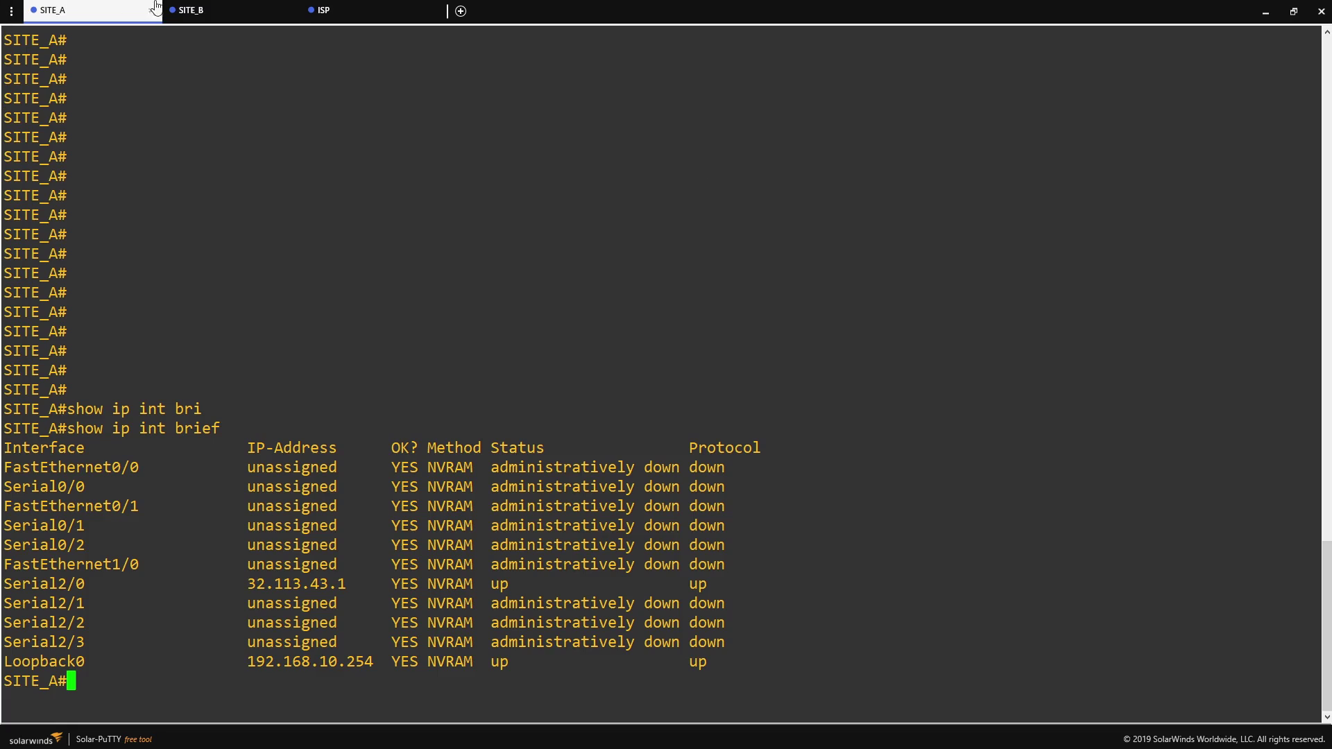
- Run 'show ip int brief' on SITE_B to list its interfaces
click(182, 10)
text(show ip int br)
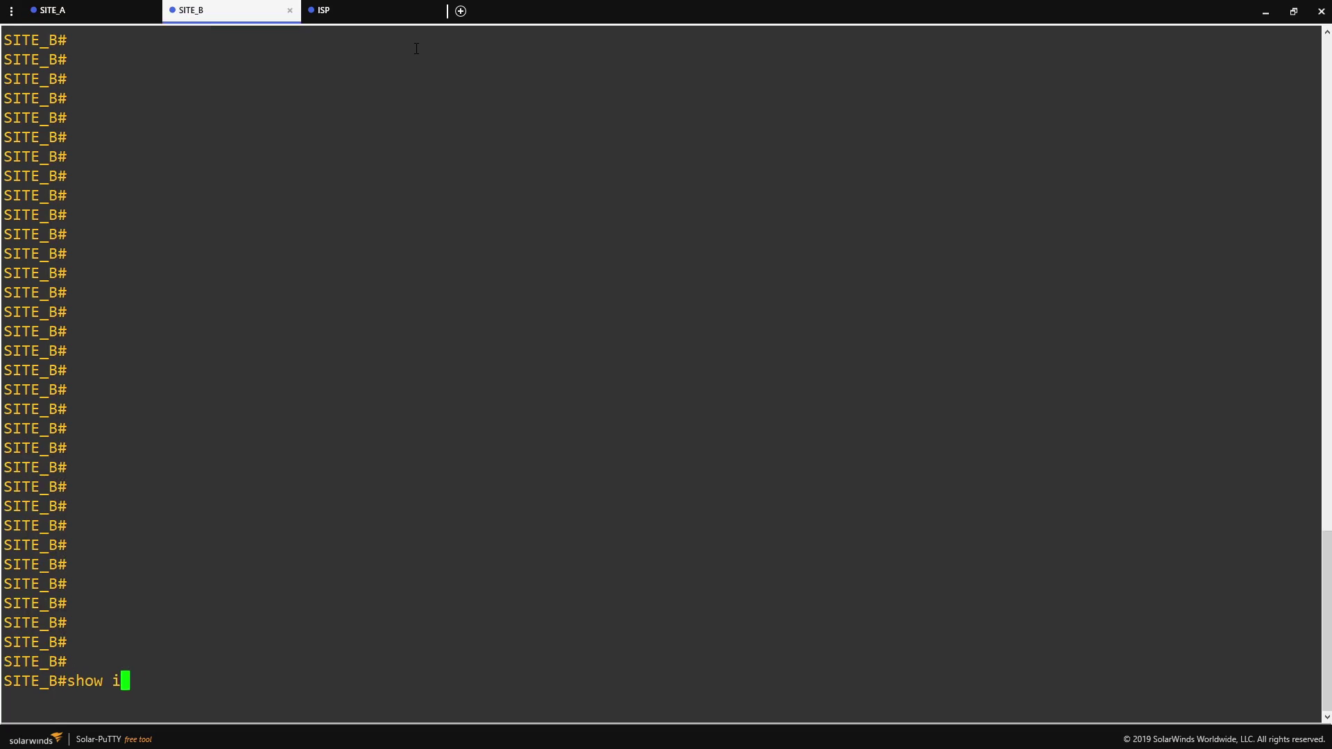
key(Tab)
key(Return)
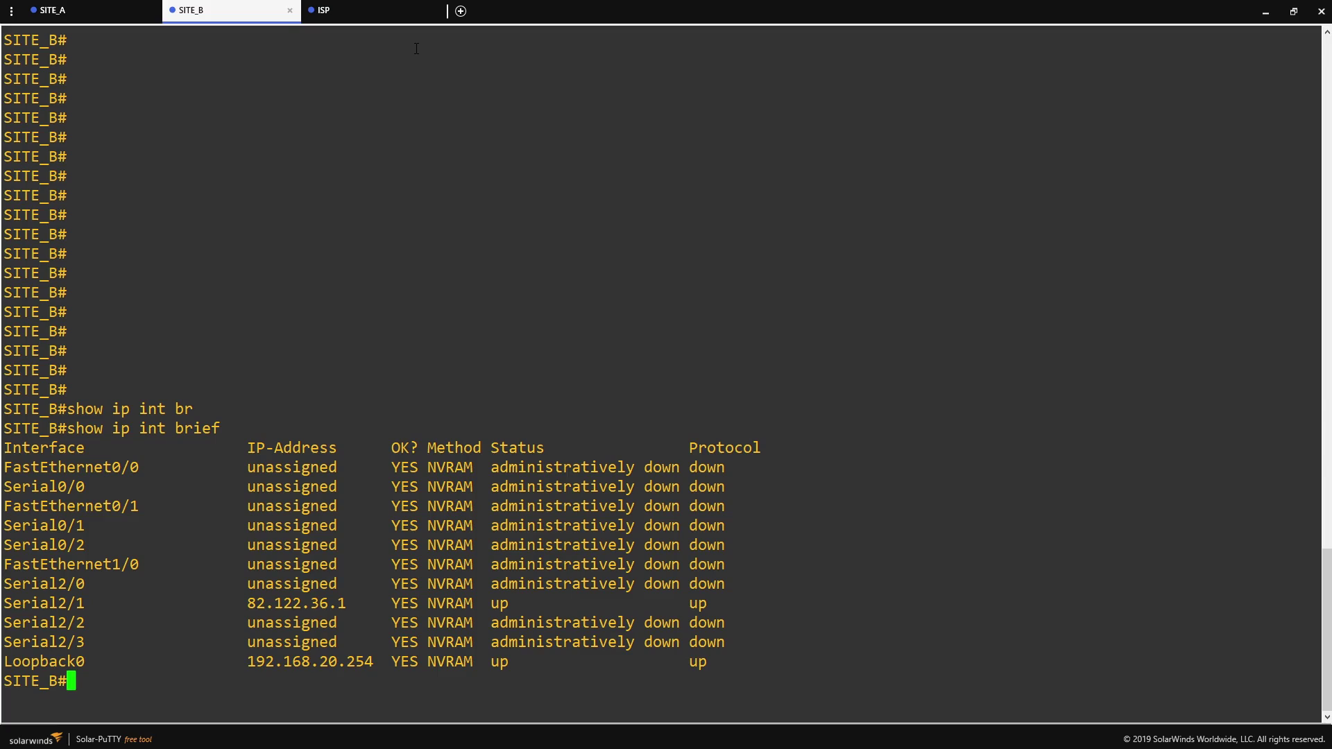
- Display the routing tables of SITE_A and SITE_B with 'show ip route'
click(77, 11)
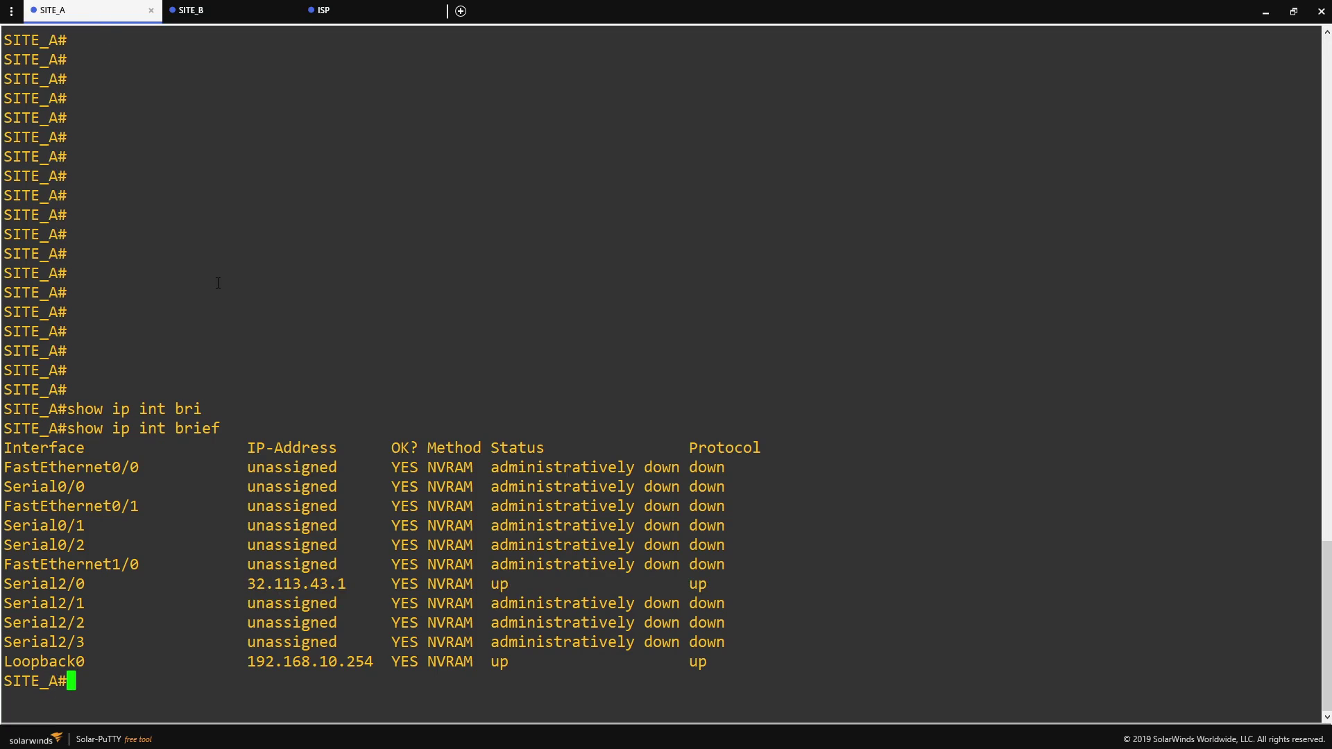
text(show ip route)
key(Return)
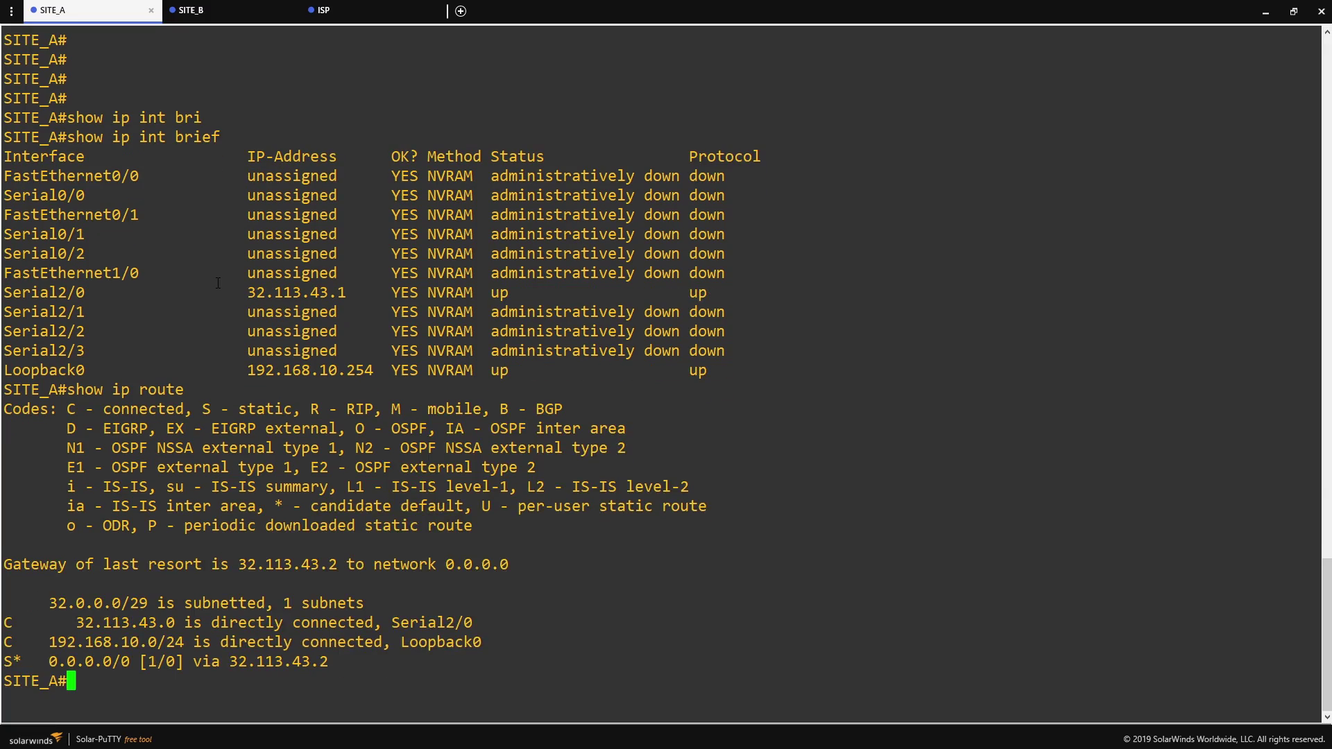
click(209, 10)
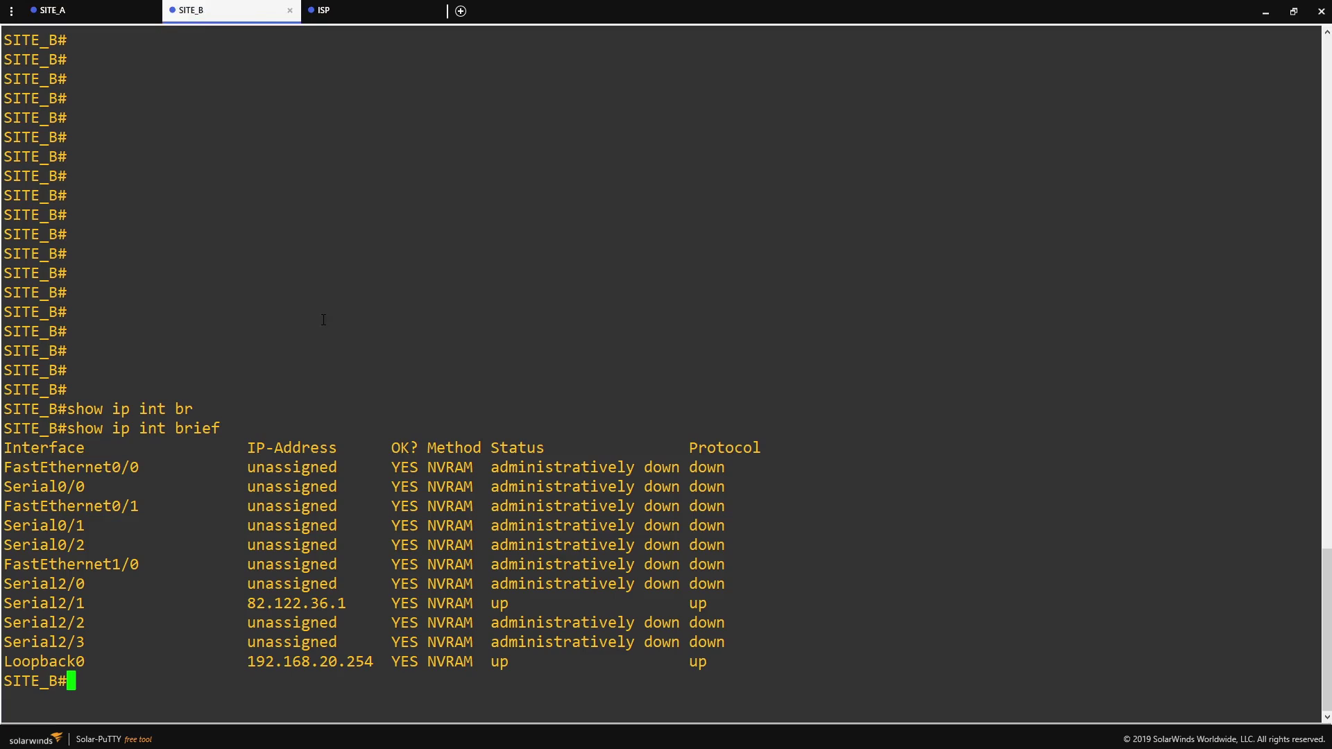
text(show ip route)
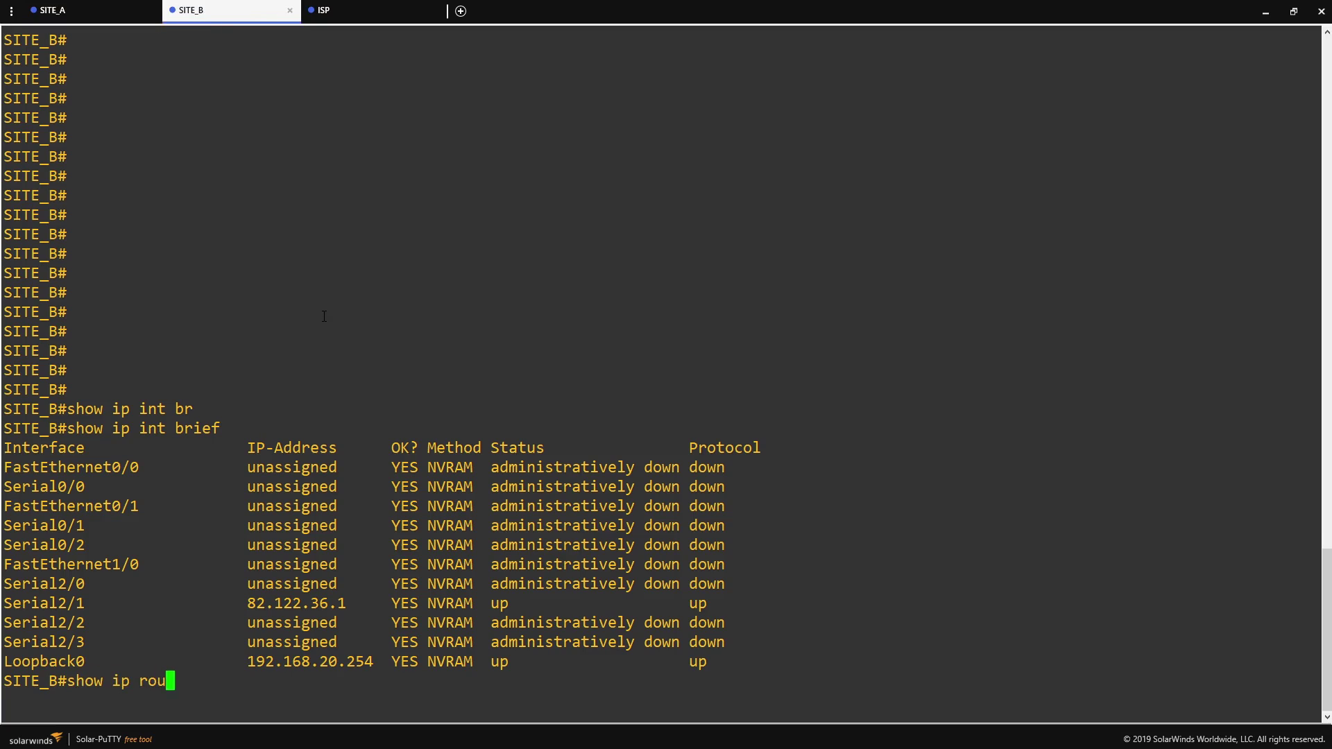
key(Return)
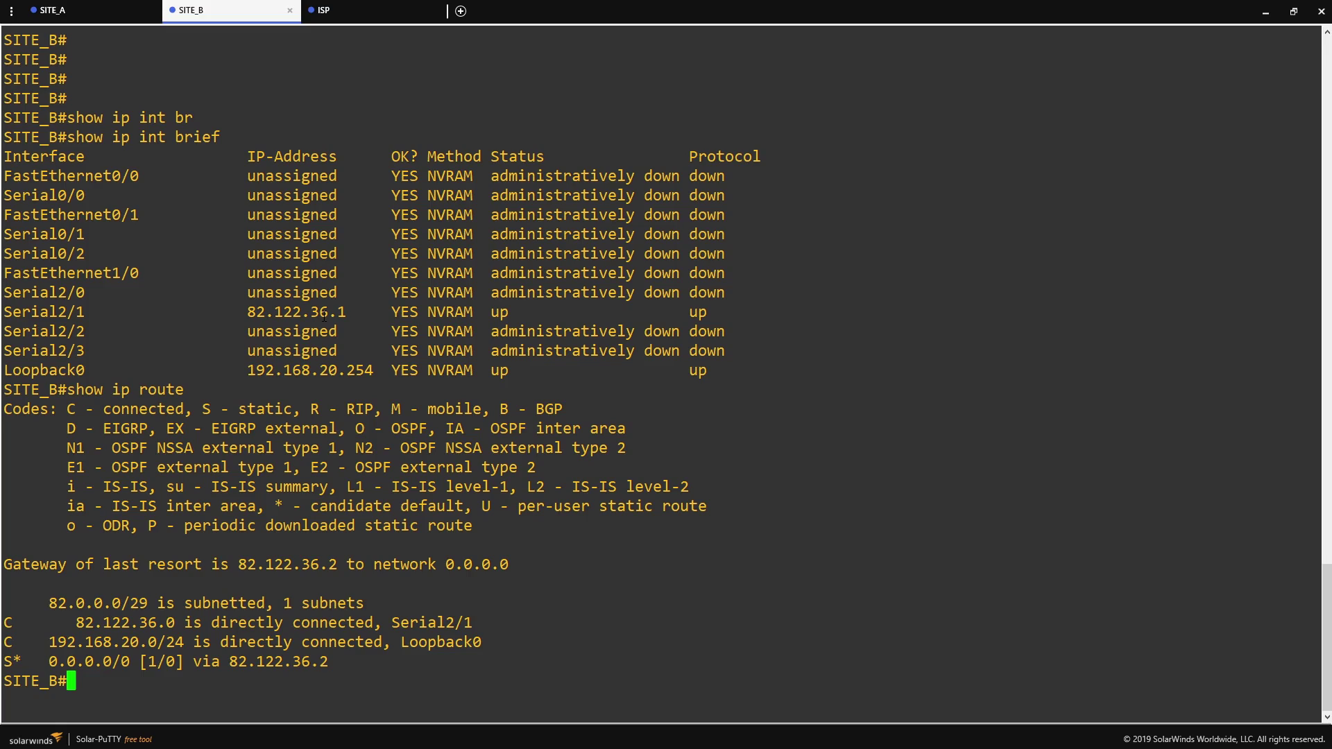
- Ping SITE_B's address 82.122.36.1 from SITE_A
click(87, 10)
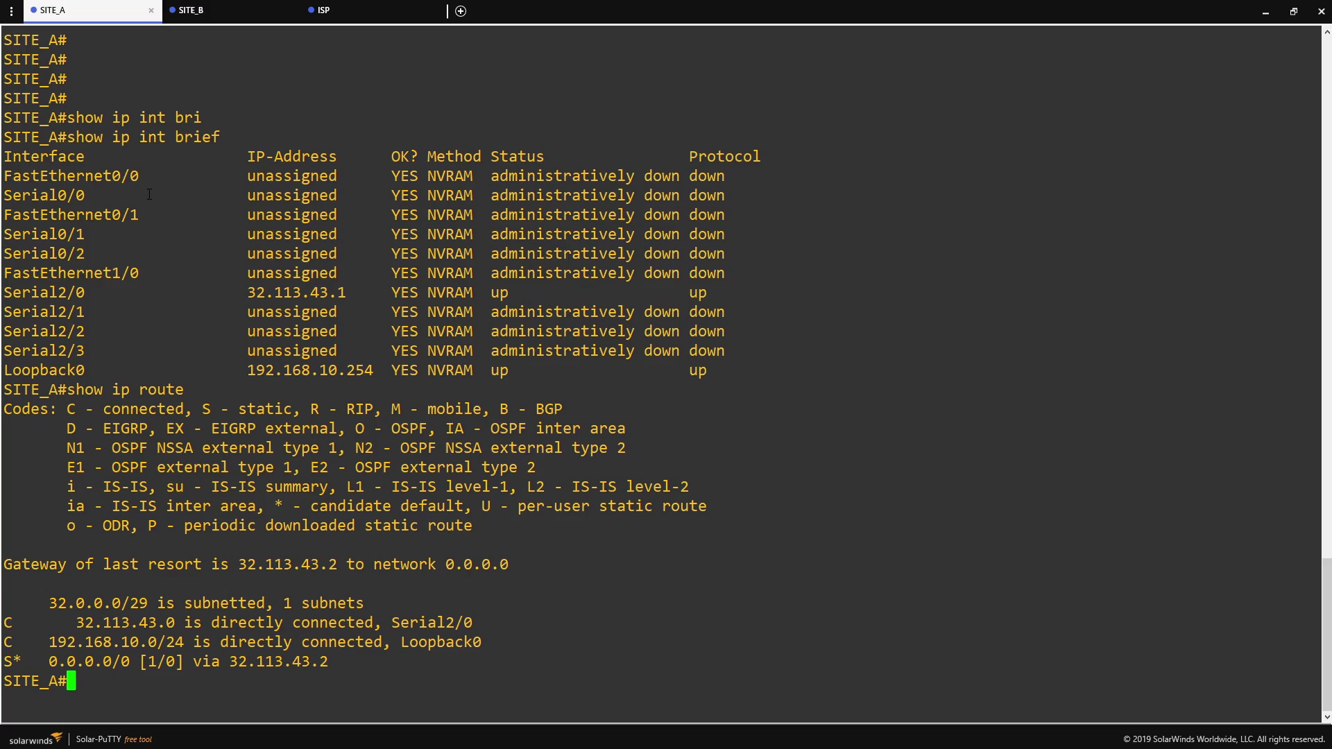
text(ping 82.122.36.1)
key(Return)
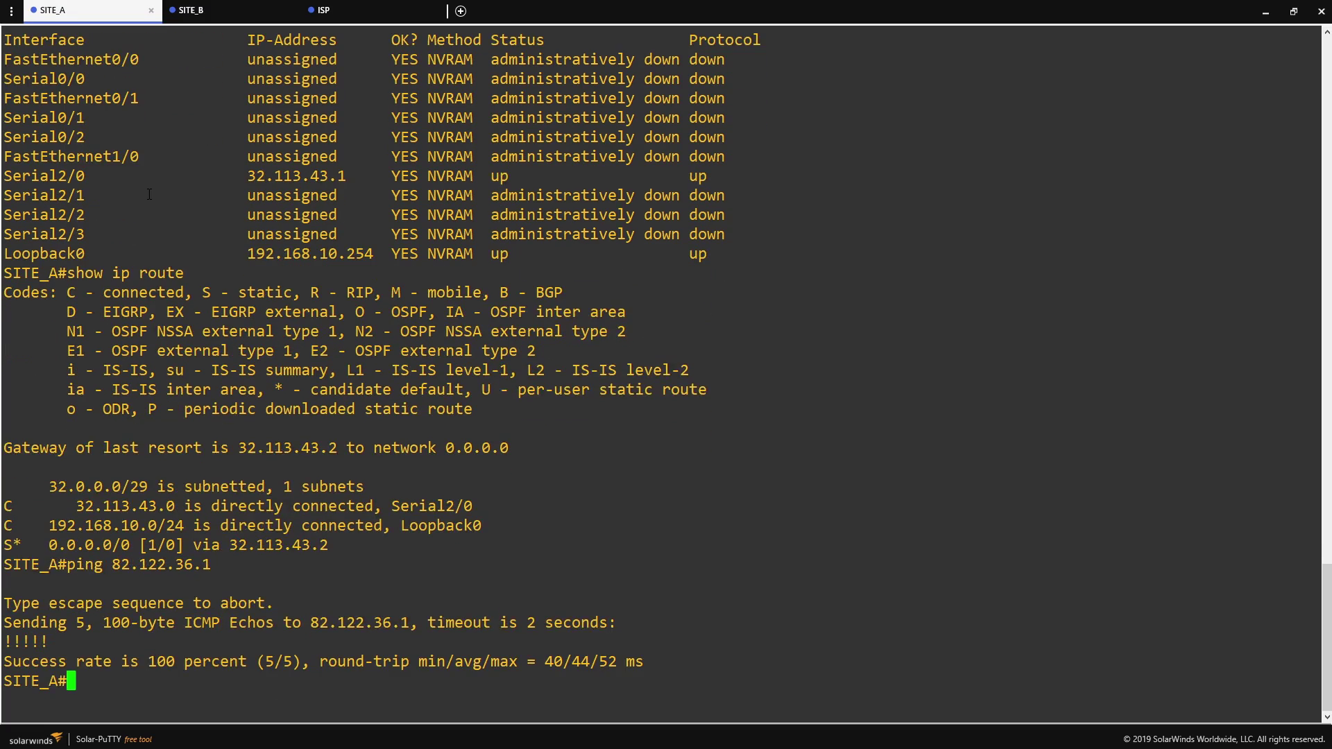
key(Return)
key(Return)
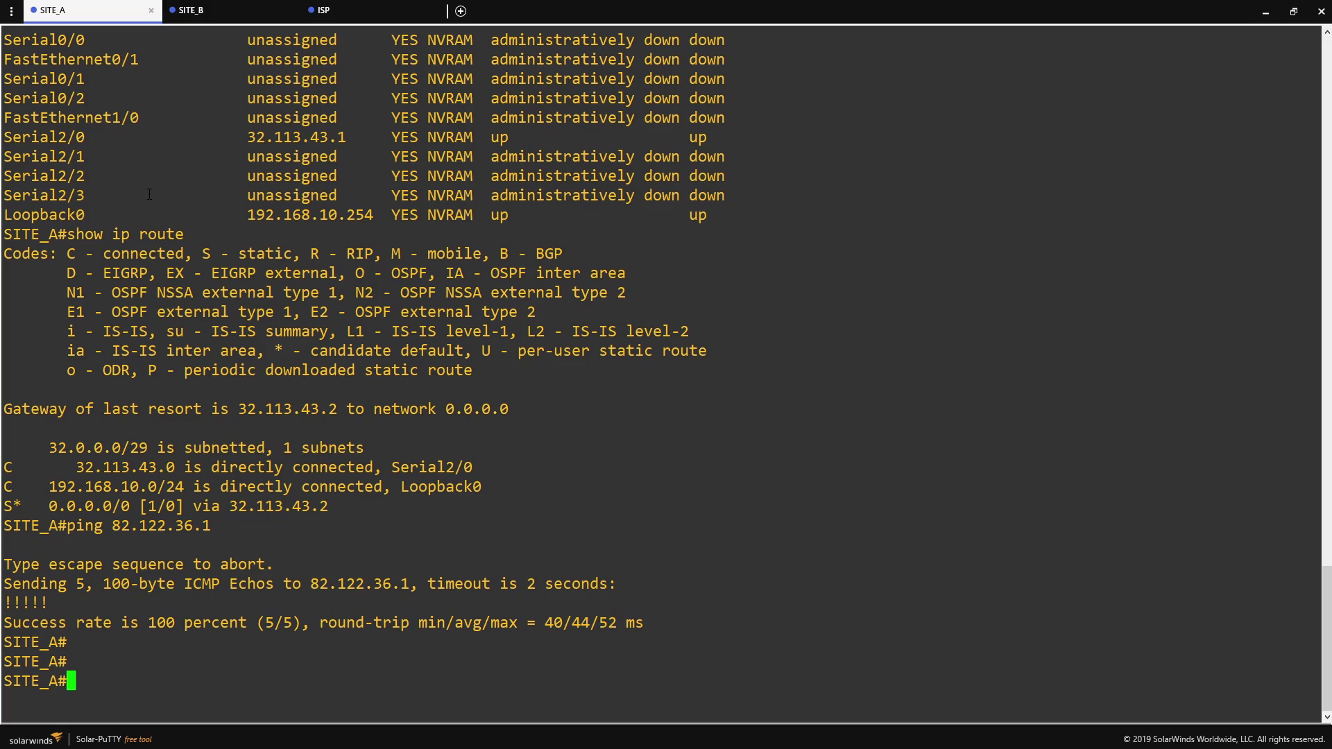
- On SITE_A, create interface Tunnel1 with tunnel source s2/0 and destination 82.122.36.1
text(conf t)
key(Return)
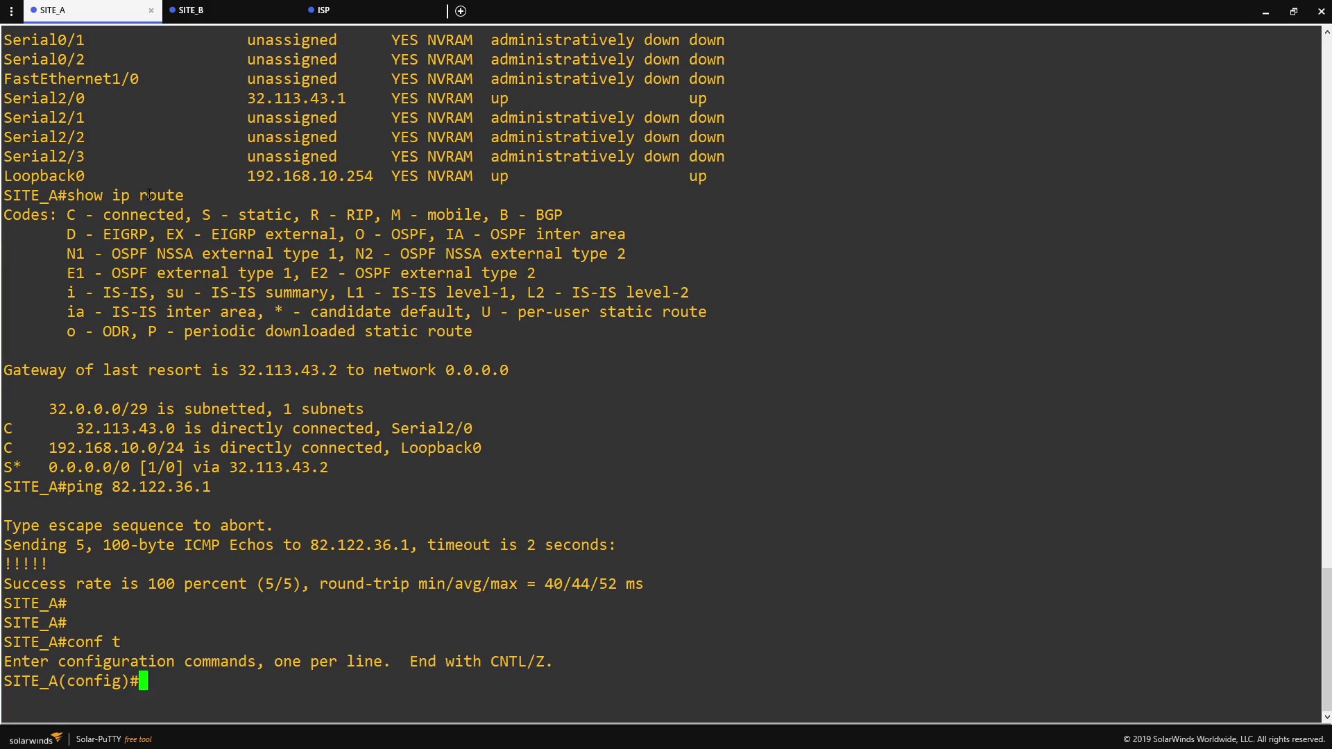
text(interface tun)
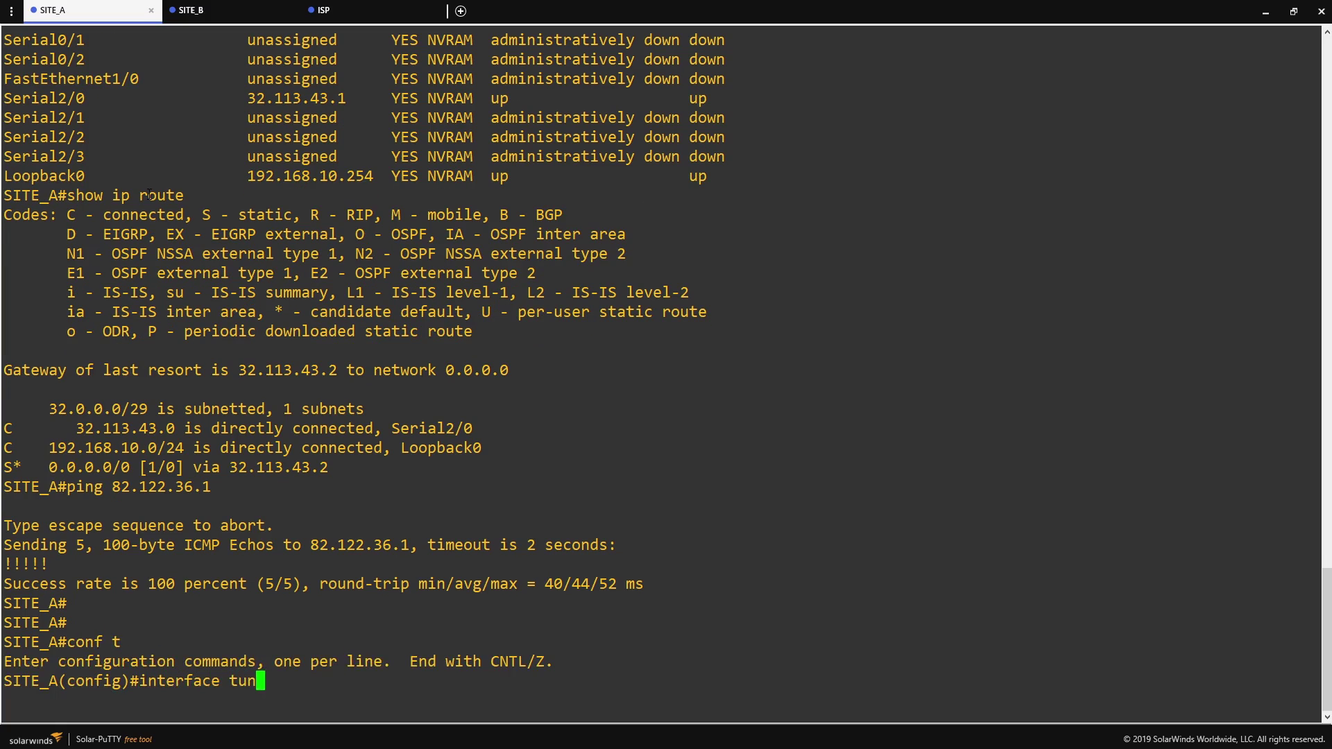
text(nel 1)
key(Return)
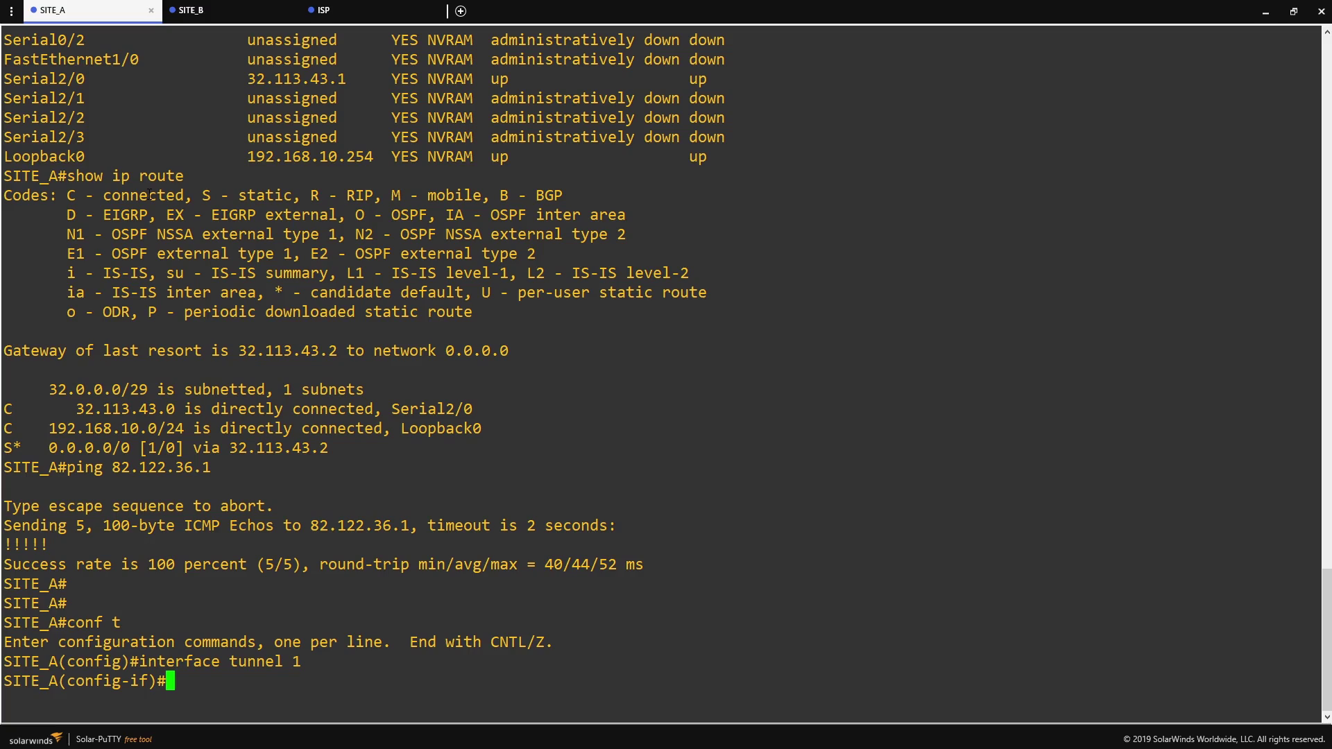
text(tunnel )
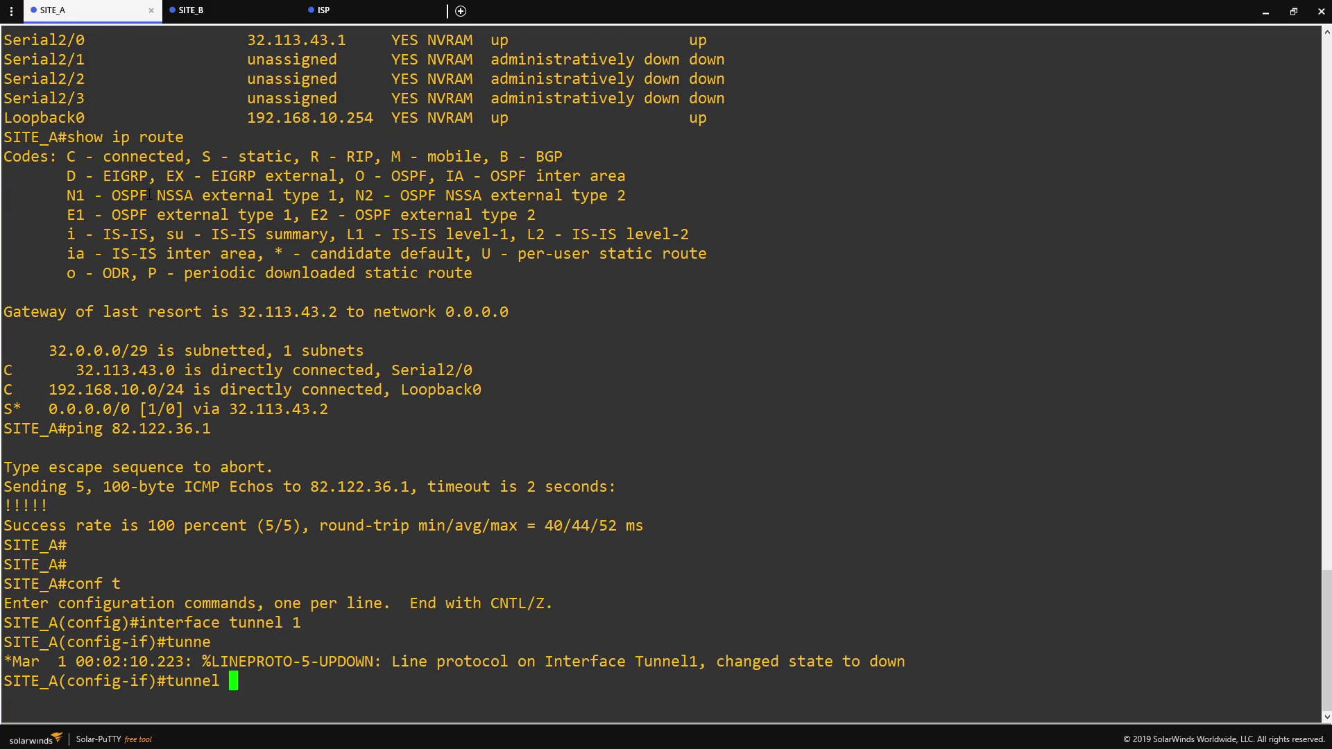
text(source s2/0)
key(Return)
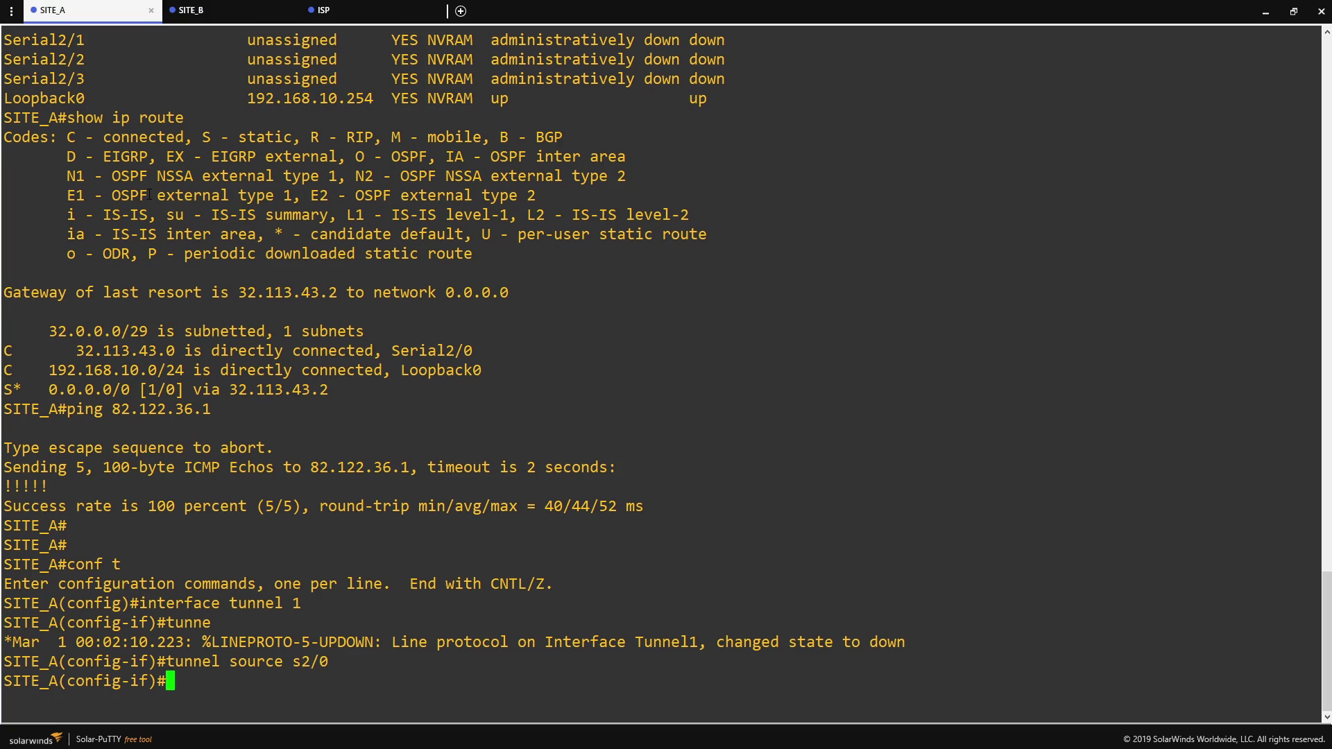
text(tunnel destin)
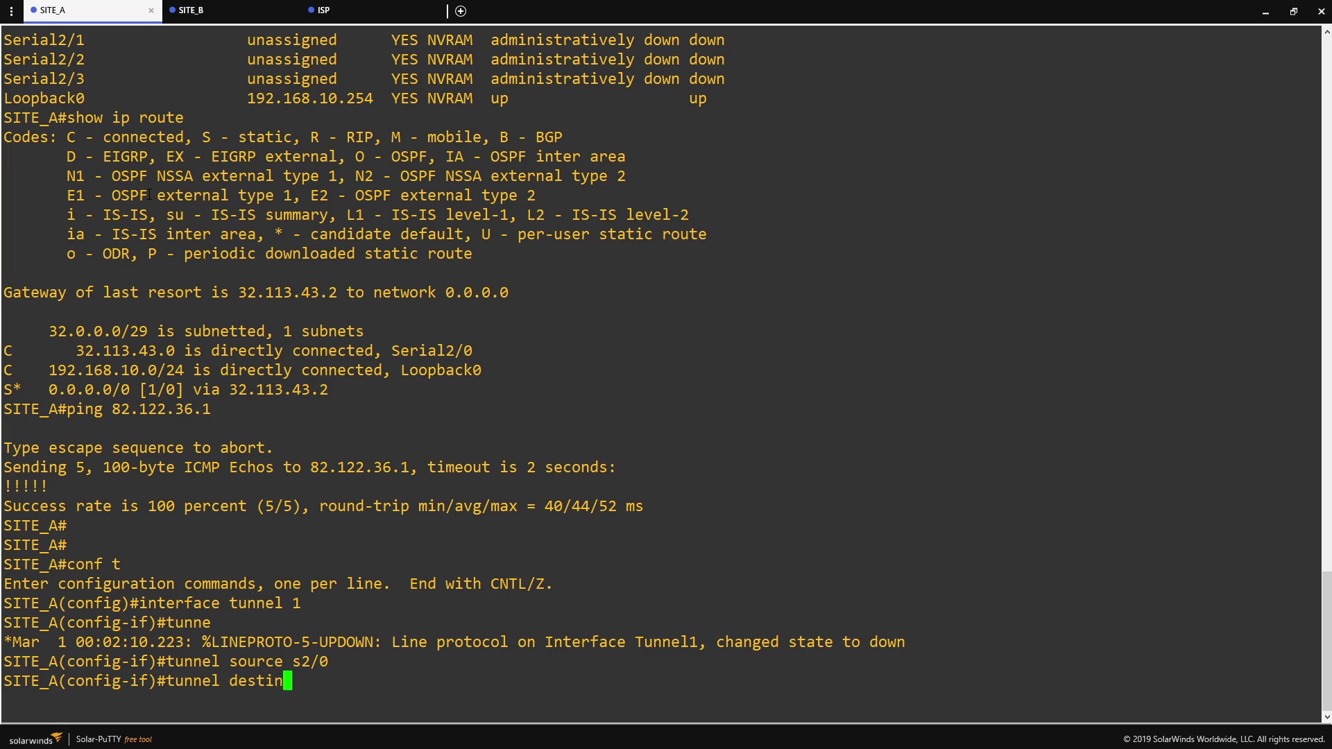
text(at)
key(Tab)
text(82.122.36.1)
key(Return)
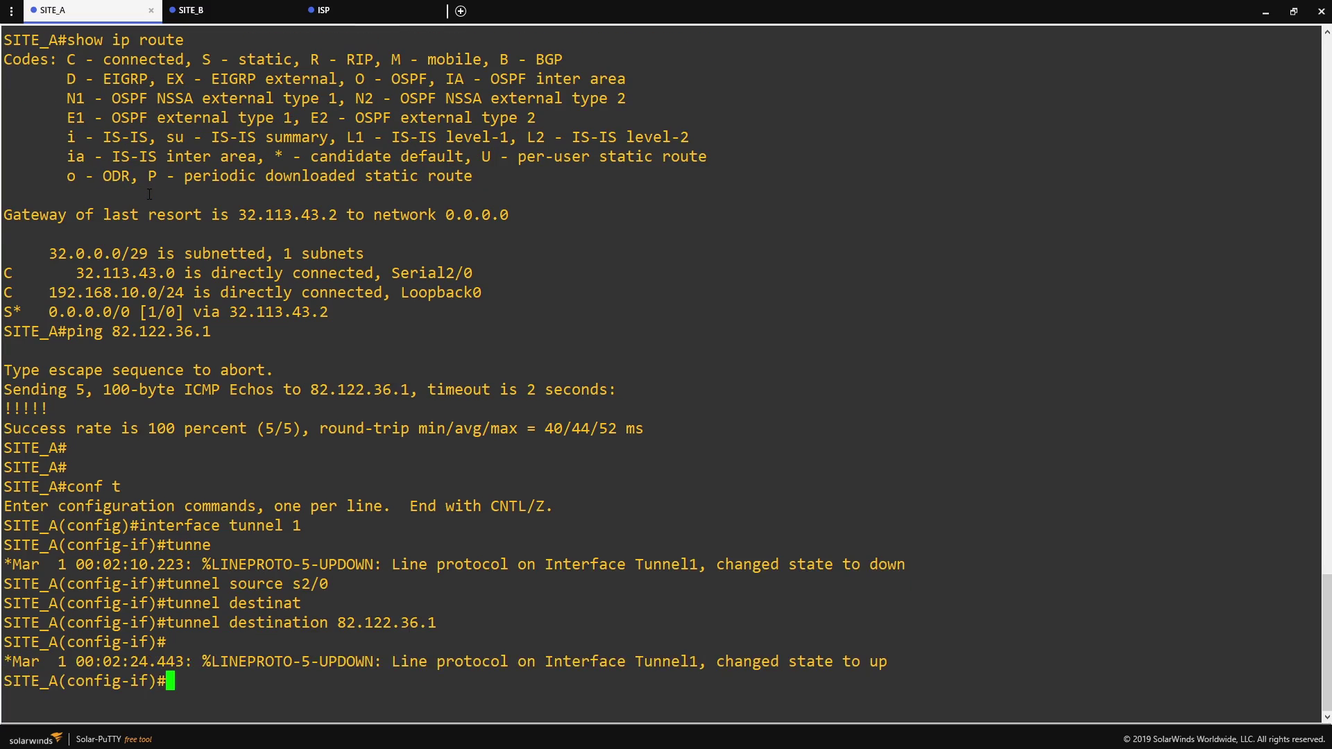
- Assign 172.16.0.1 255.255.255.0 to Tunnel1 and leave configuration mode
text(ip address)
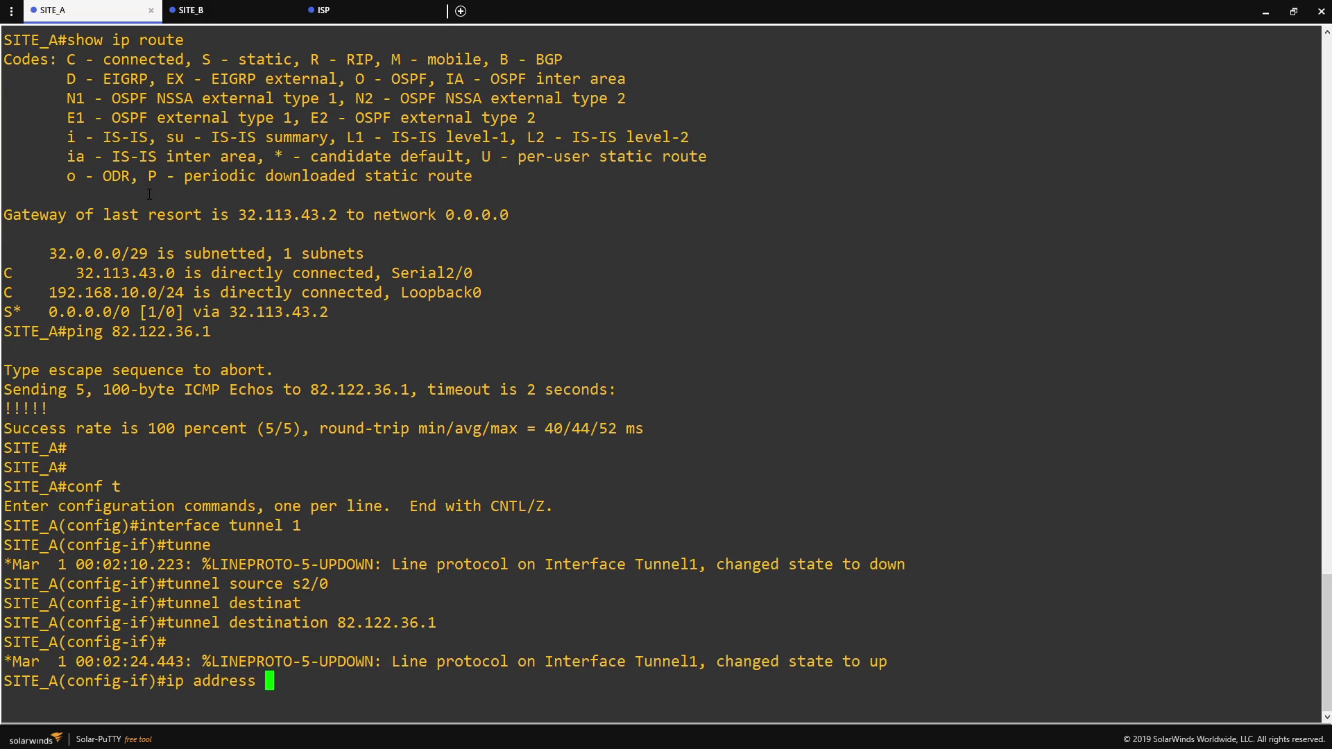
text( 172.16.0.1 255)
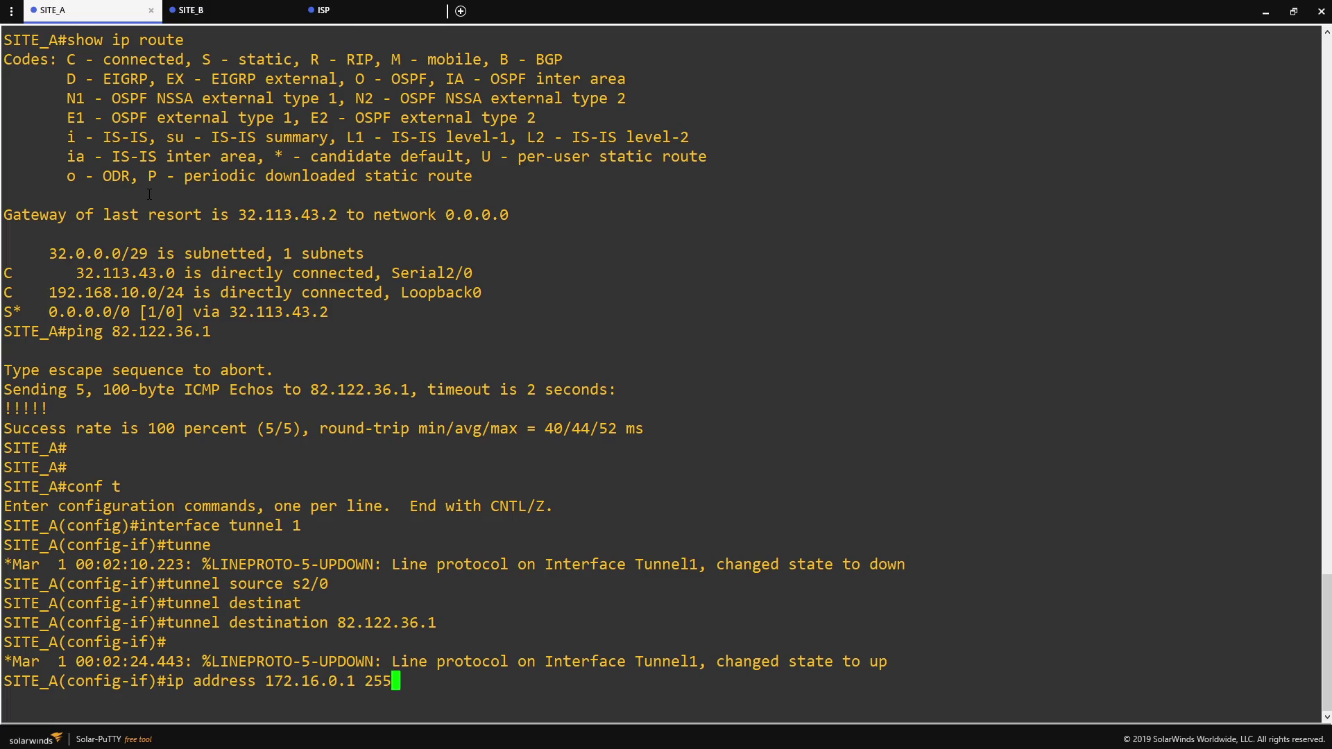
text(.255.255.0)
key(Return)
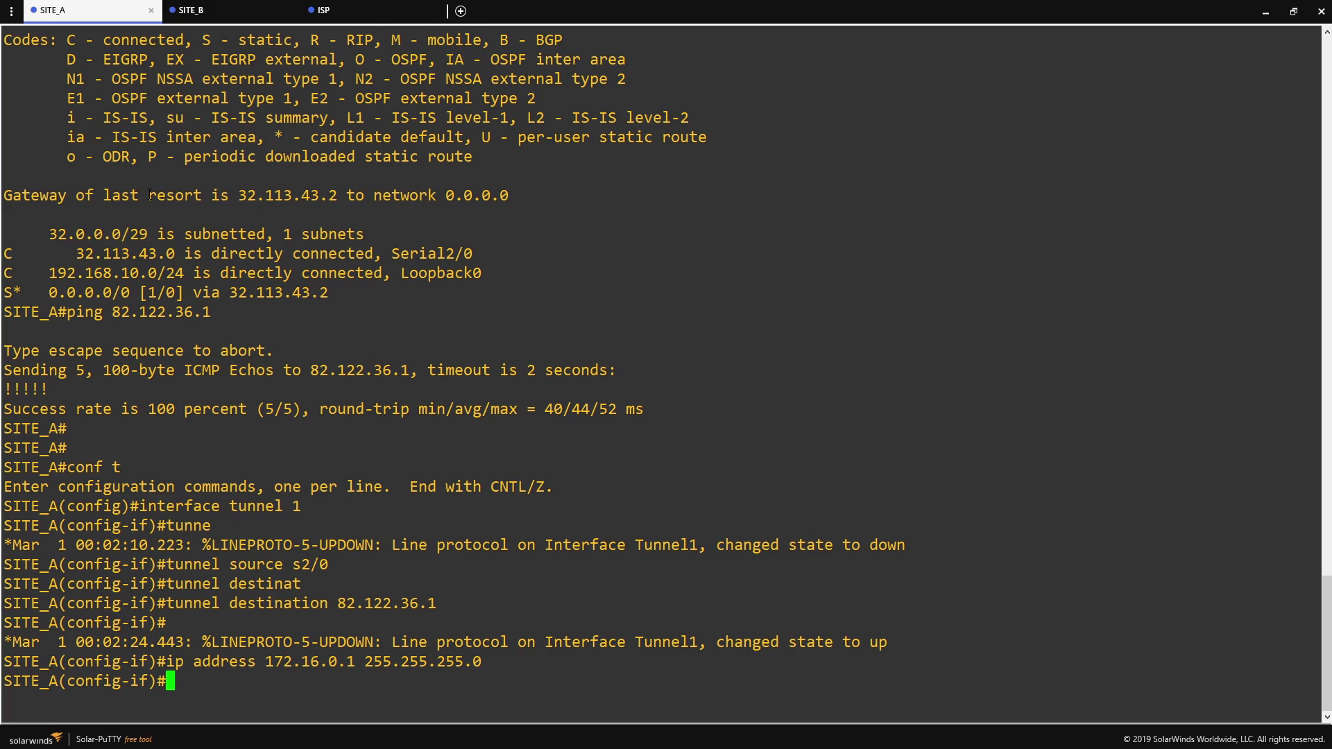
text(end)
key(Return)
key(Return)
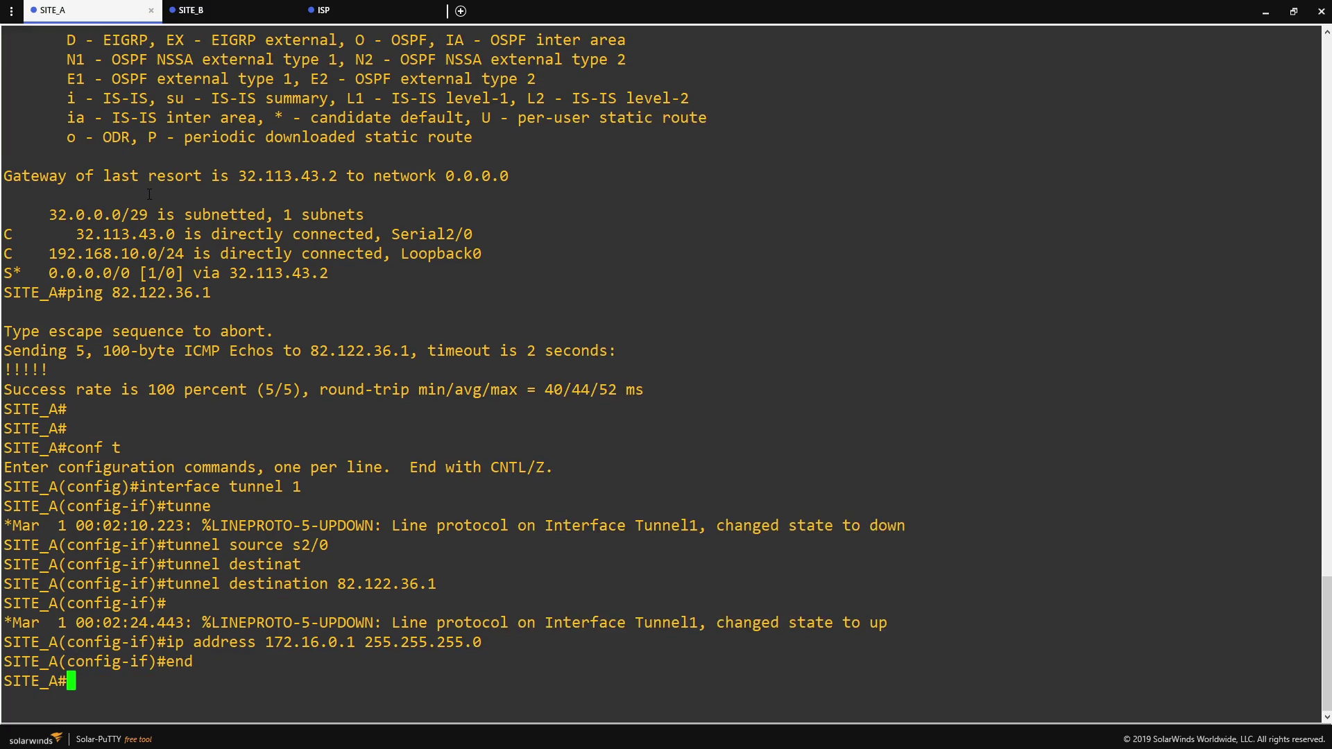
key(Return)
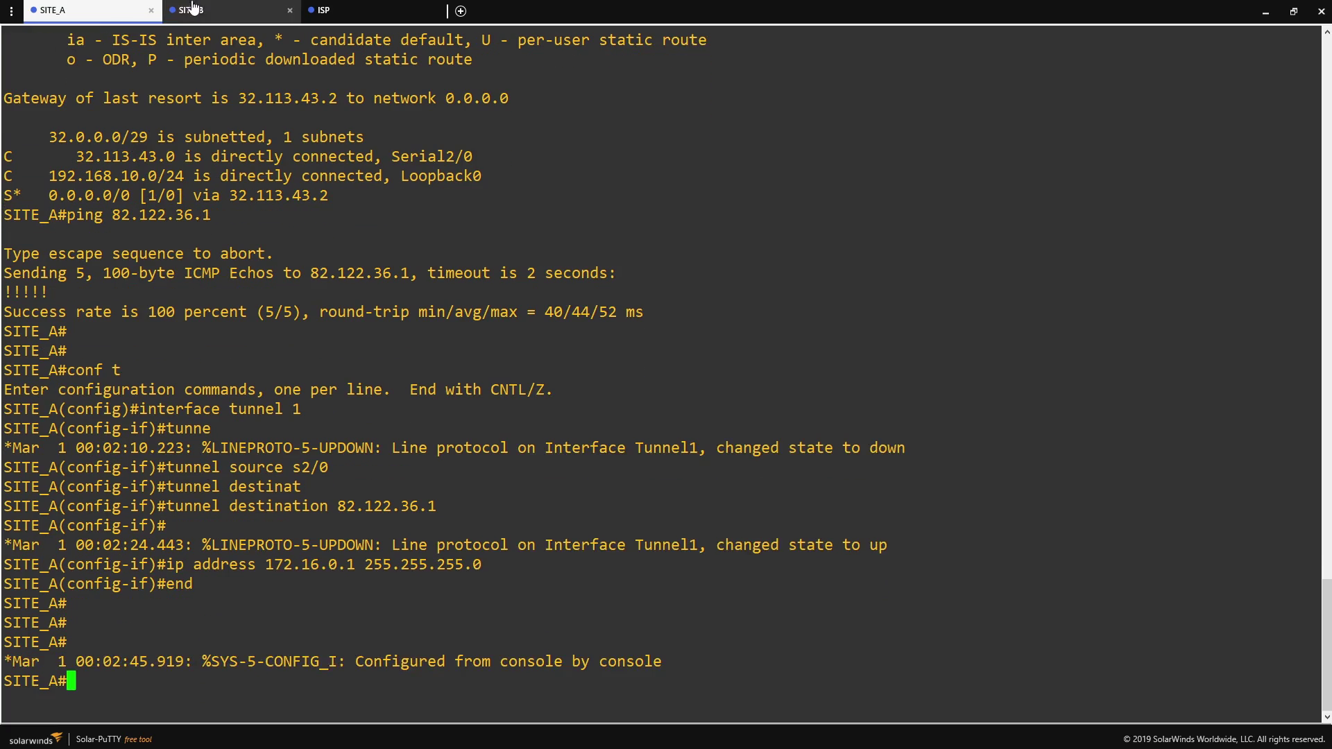
- On SITE_B, enter configuration mode and create interface Tunnel1
click(191, 11)
key(Return)
text(conf t)
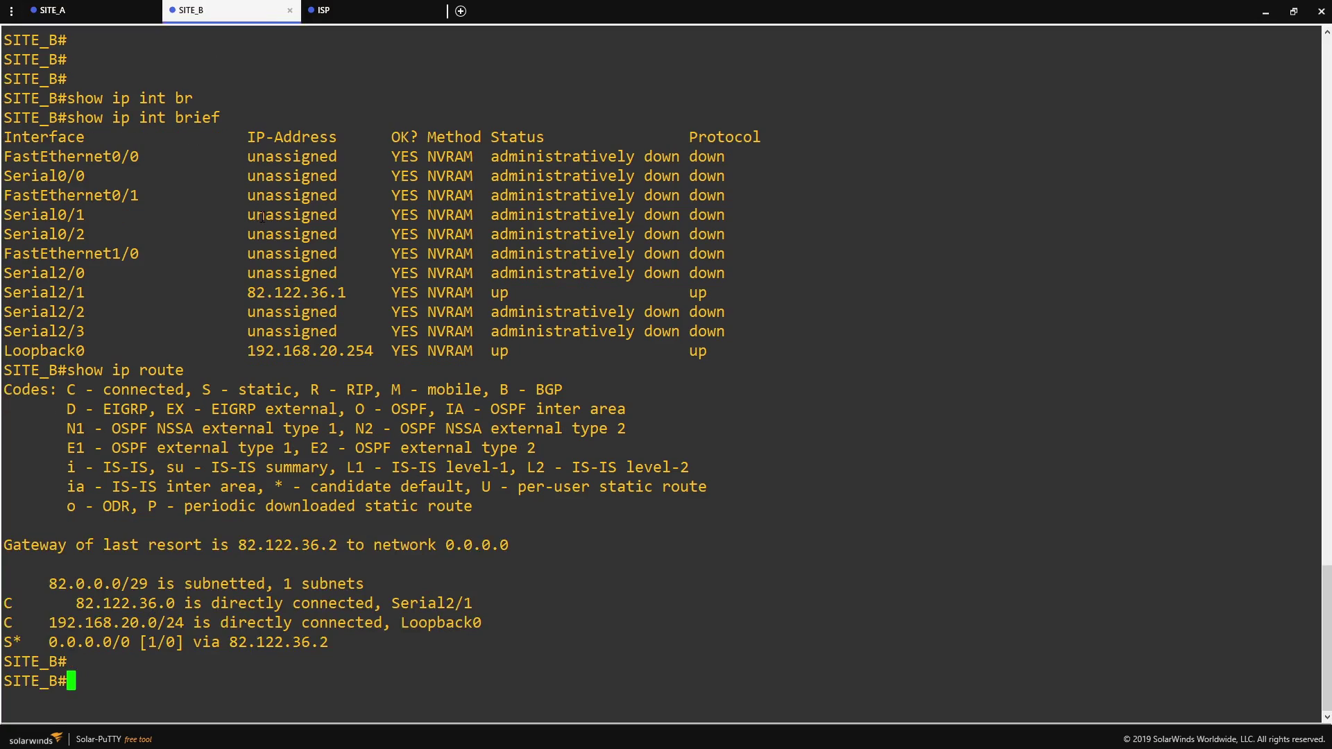
key(Return)
text(interface tunnel 1)
key(Return)
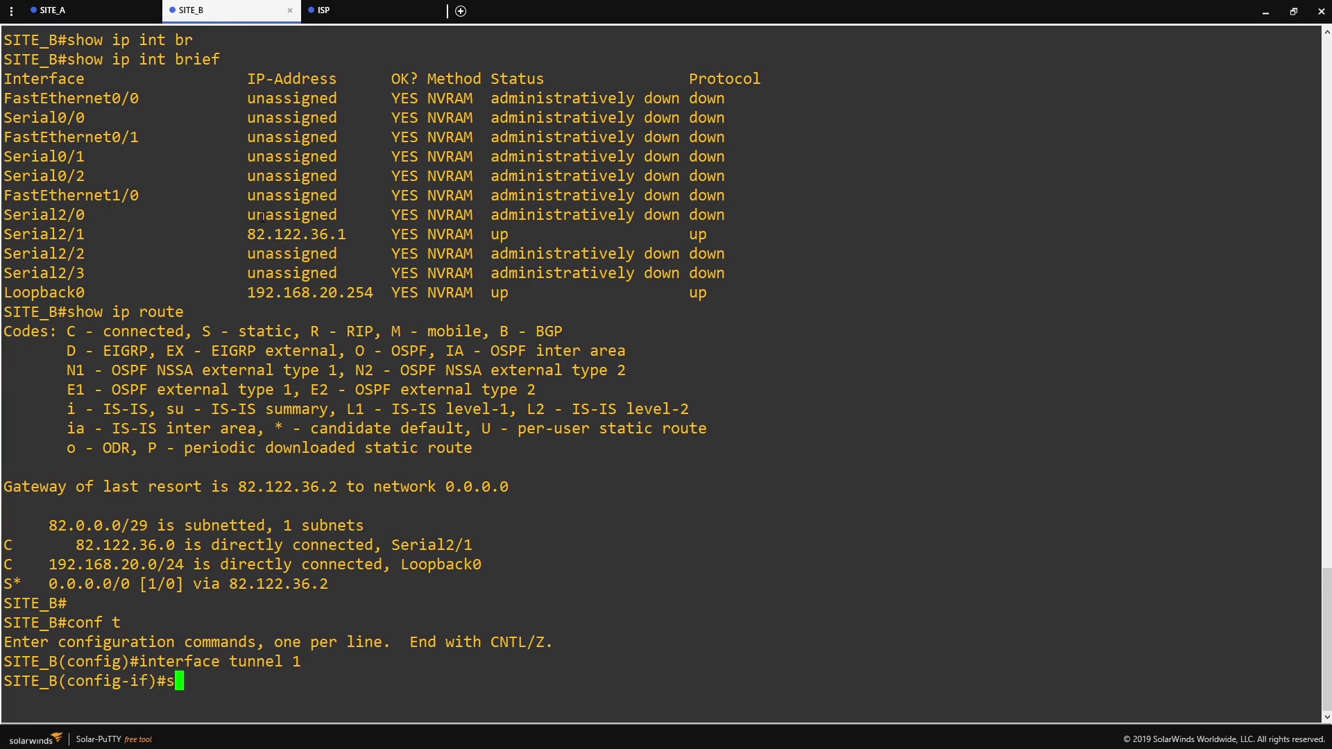
- Set SITE_B's tunnel source to serial2/1 and tunnel destination to 32.113.43.1
text(so)
key(BackSpace)
key(BackSpace)
text(tunnel sour)
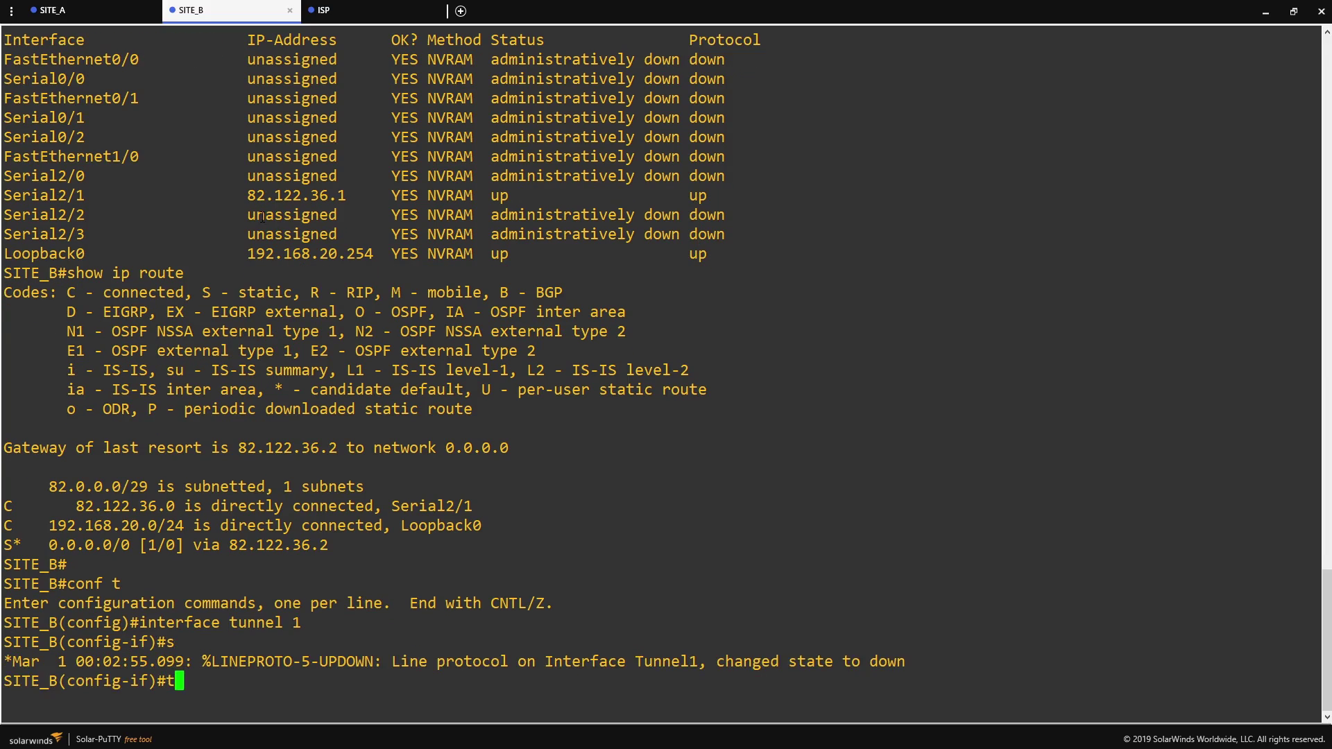
key(Tab)
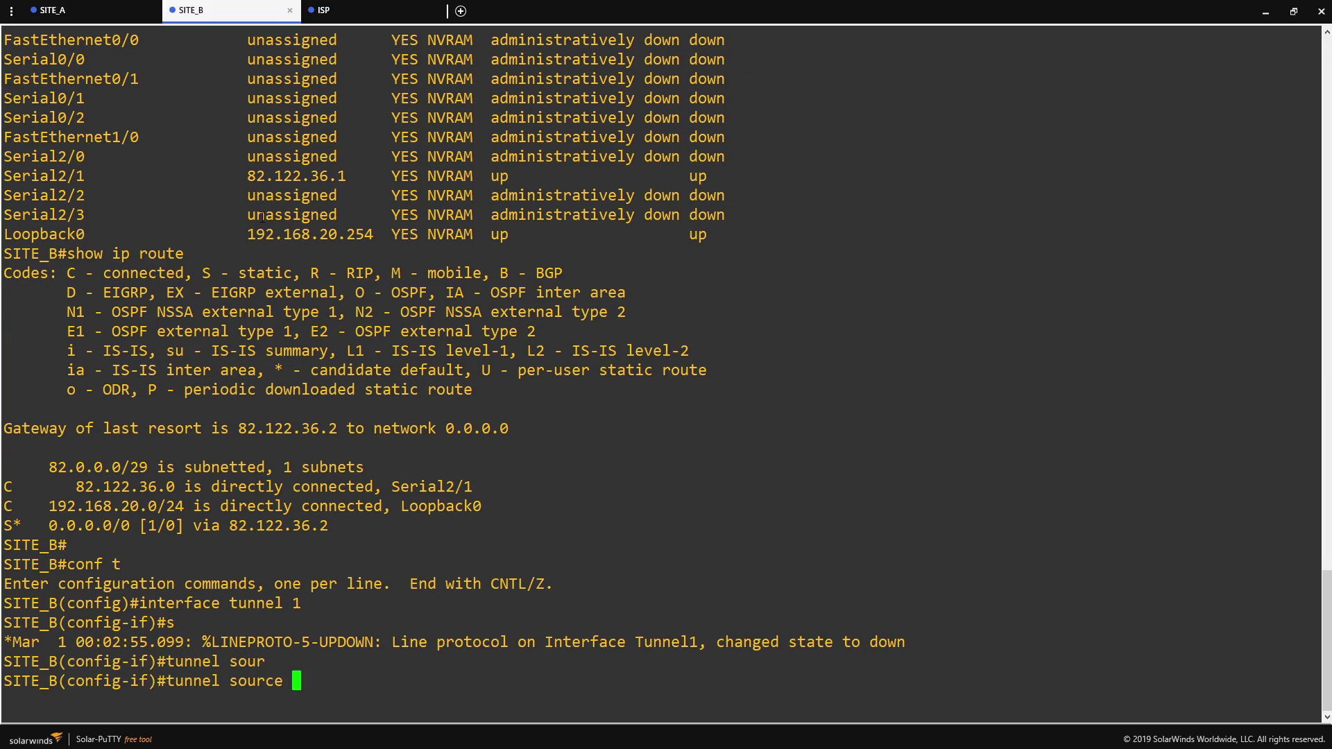
text(serial2/1)
key(Return)
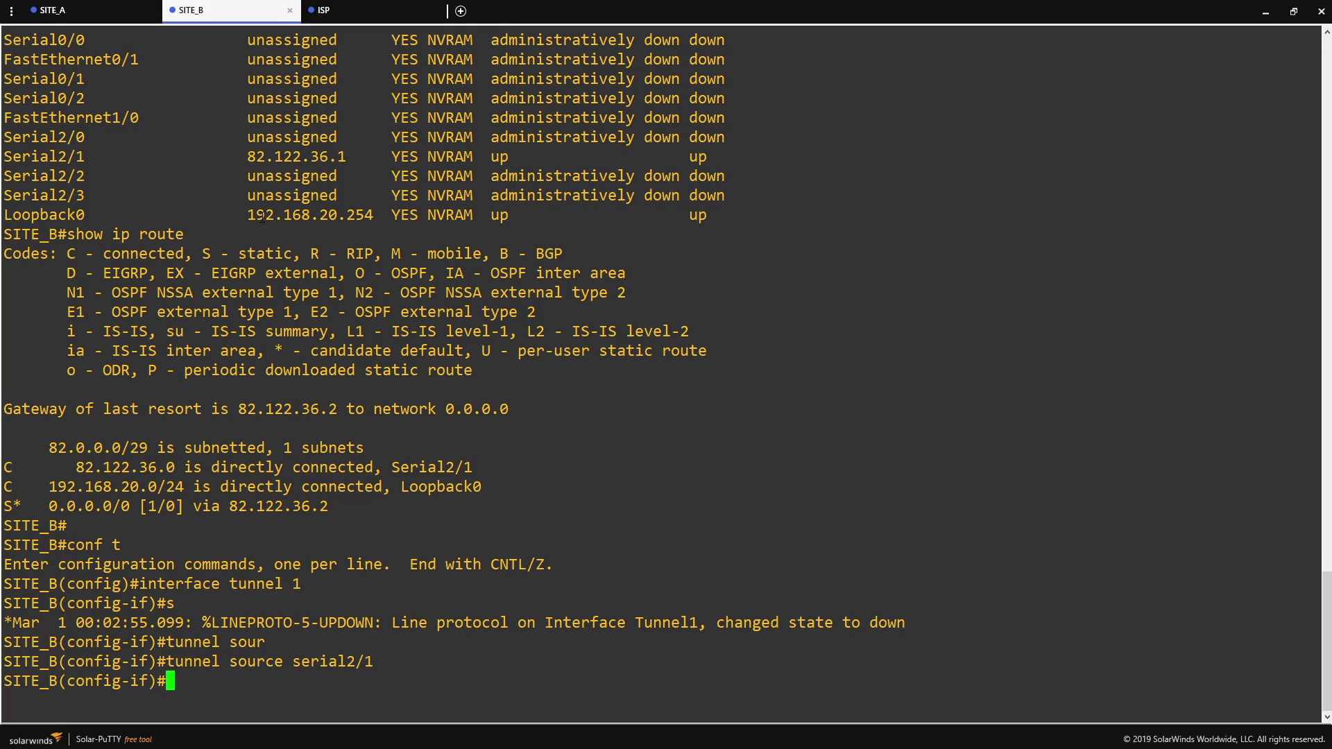
text(tunnel des)
key(Tab)
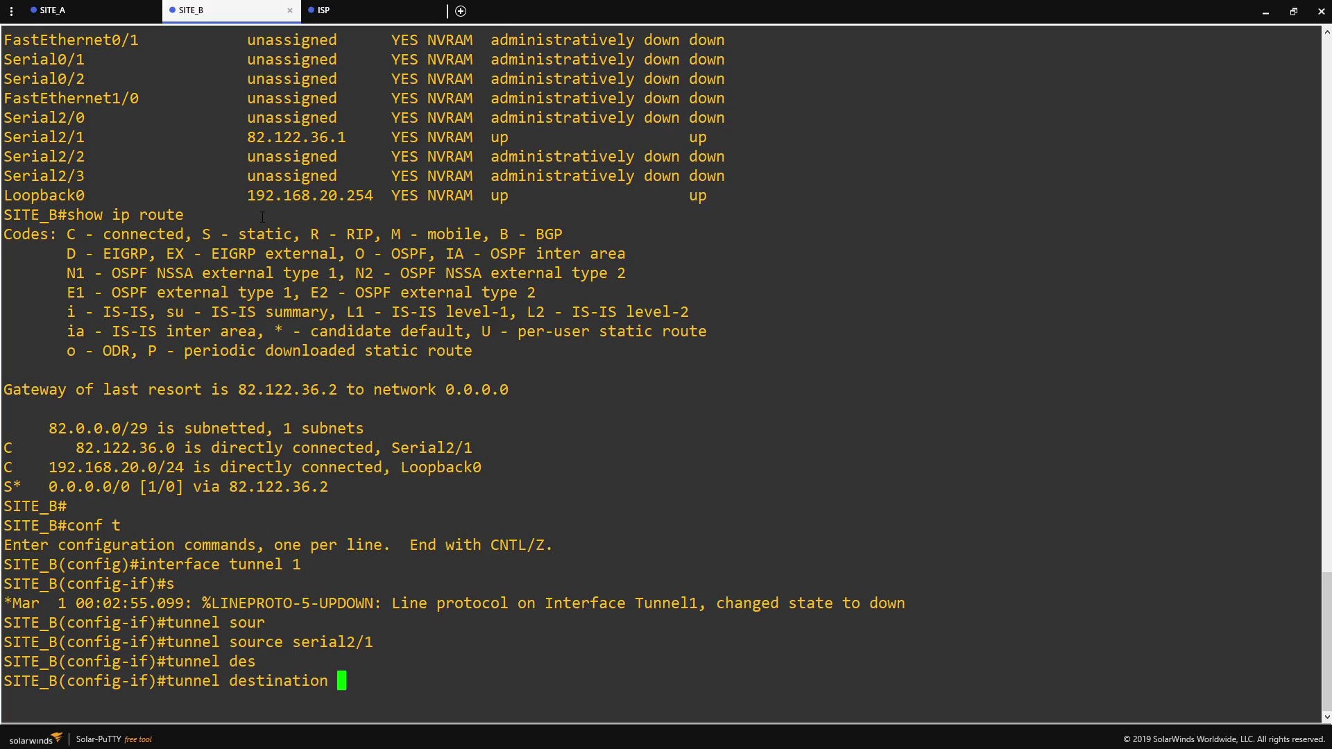
text(32.113.43.1)
key(Return)
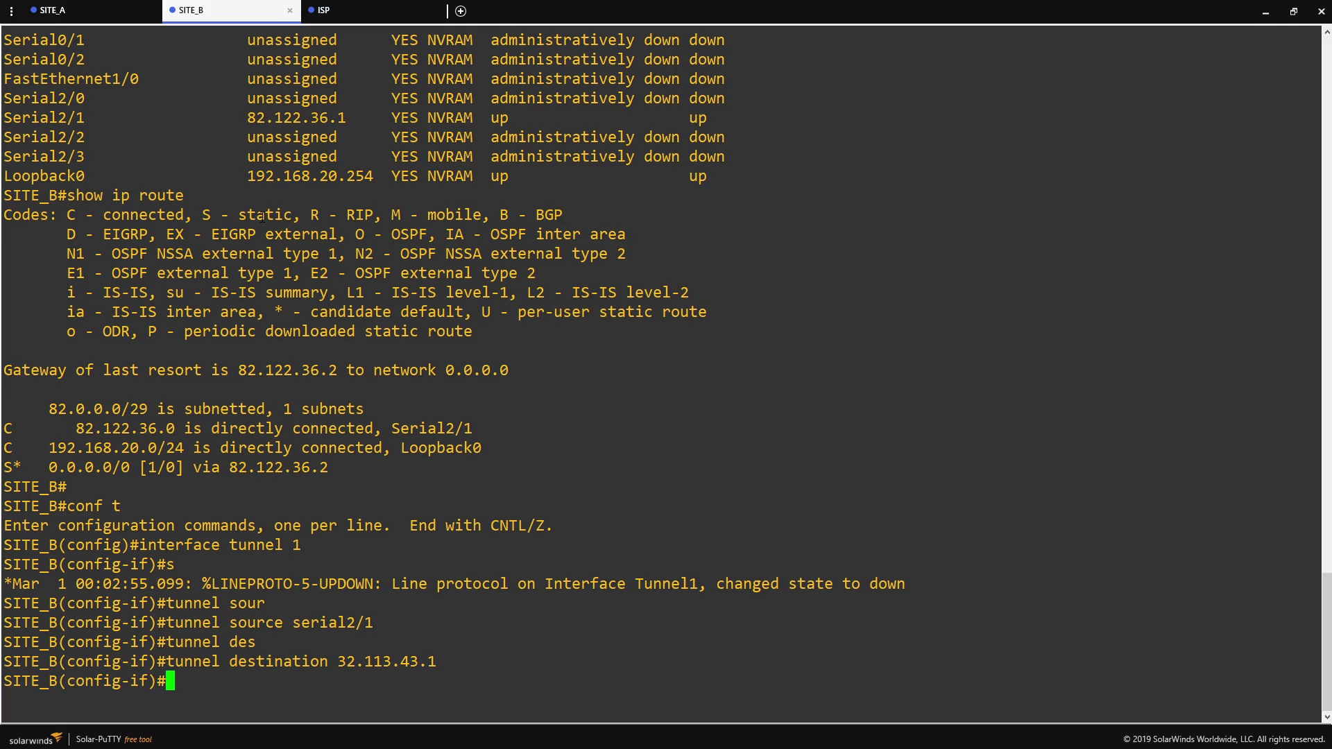
- Give SITE_B's Tunnel1 address 172.16.0.2 255.255.255.0 and leave configuration mode
text(ip addres)
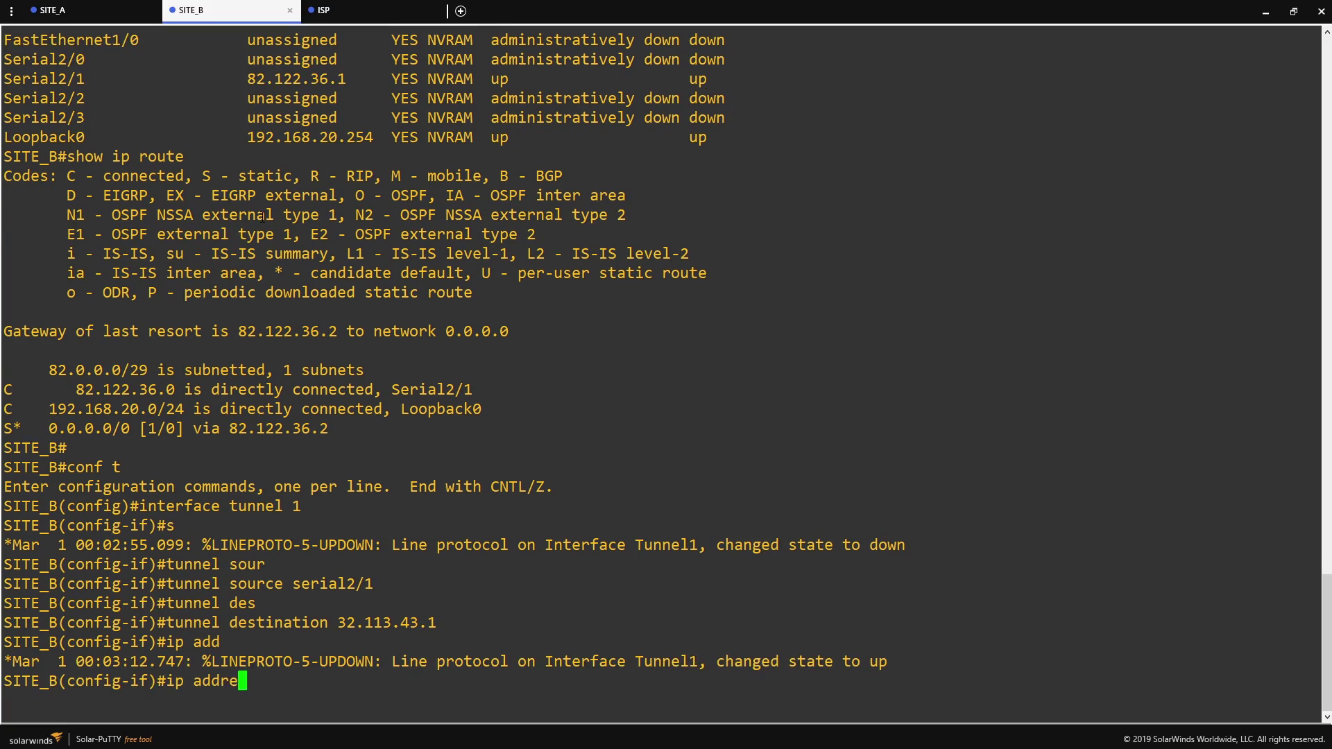
key(Tab)
text(172.1)
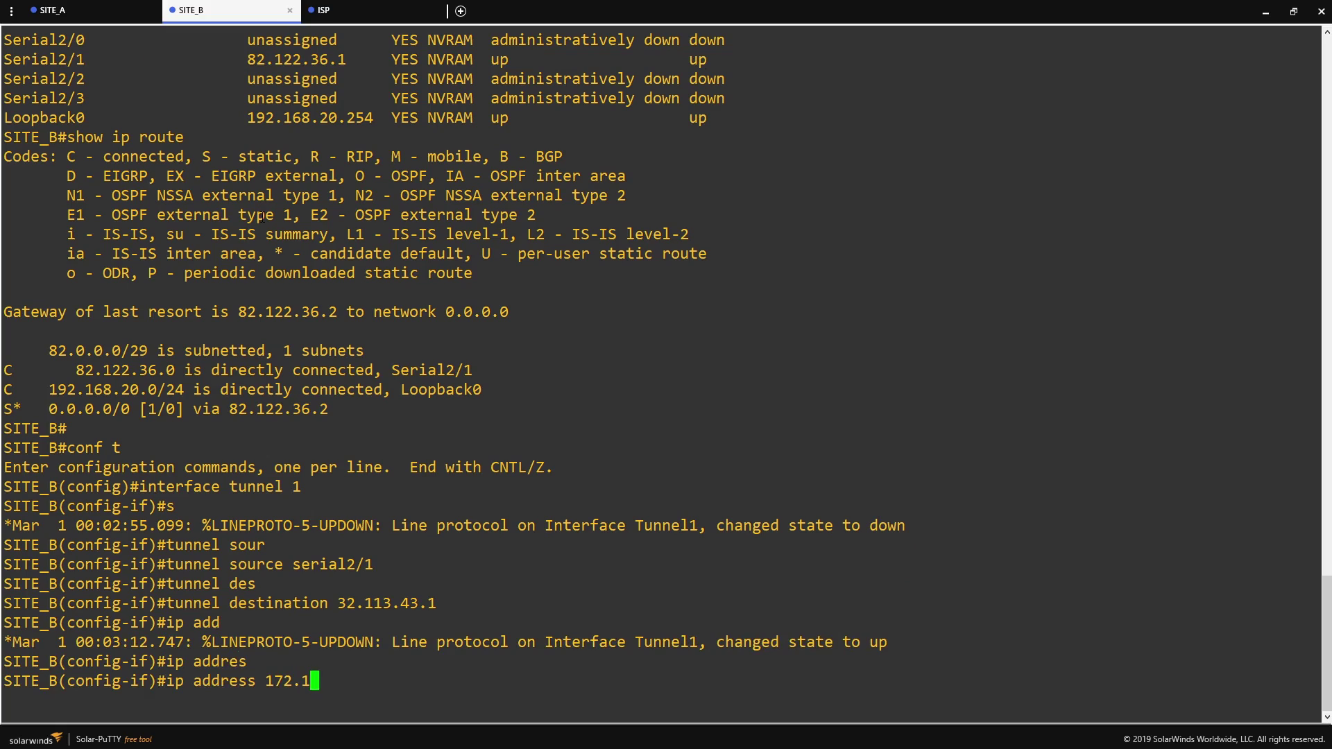
text(6.0.2 255.255.255.0)
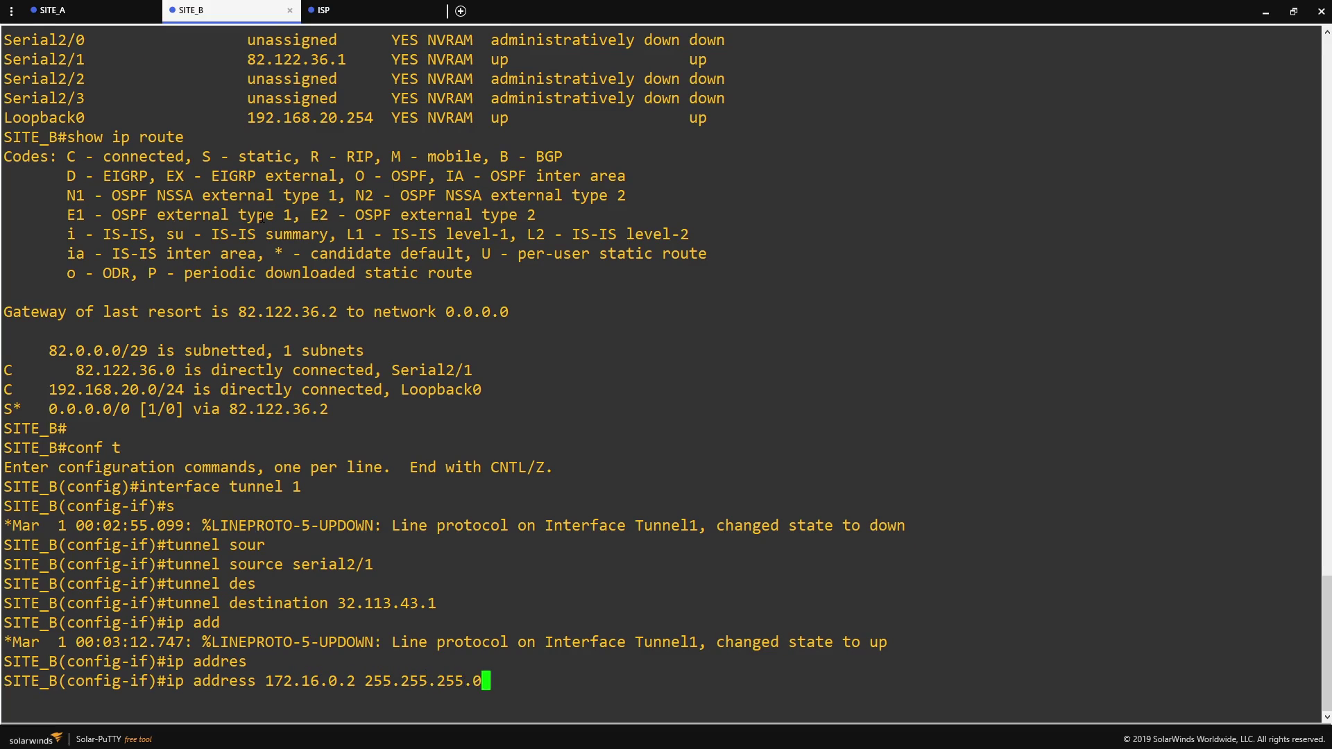
key(Return)
key(Return)
text(end)
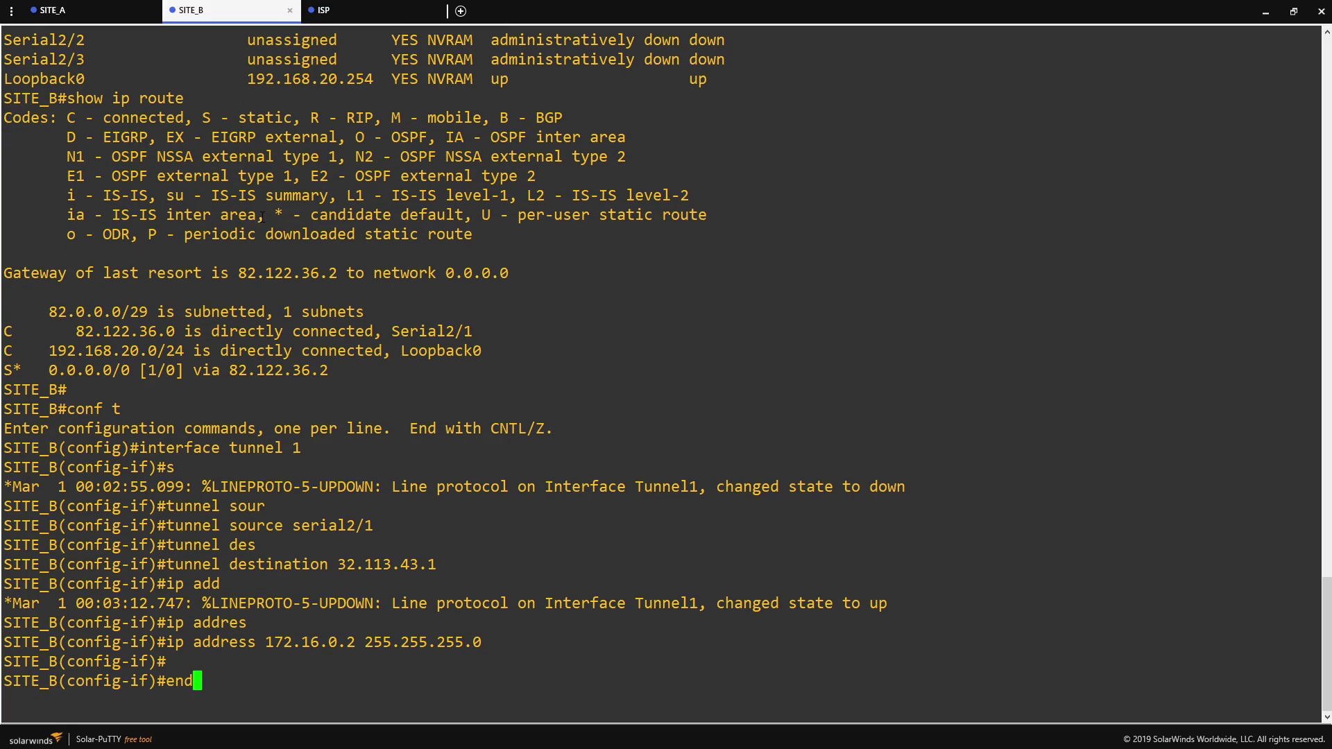
key(Return)
key(Return)
key(Return)
key(Return)
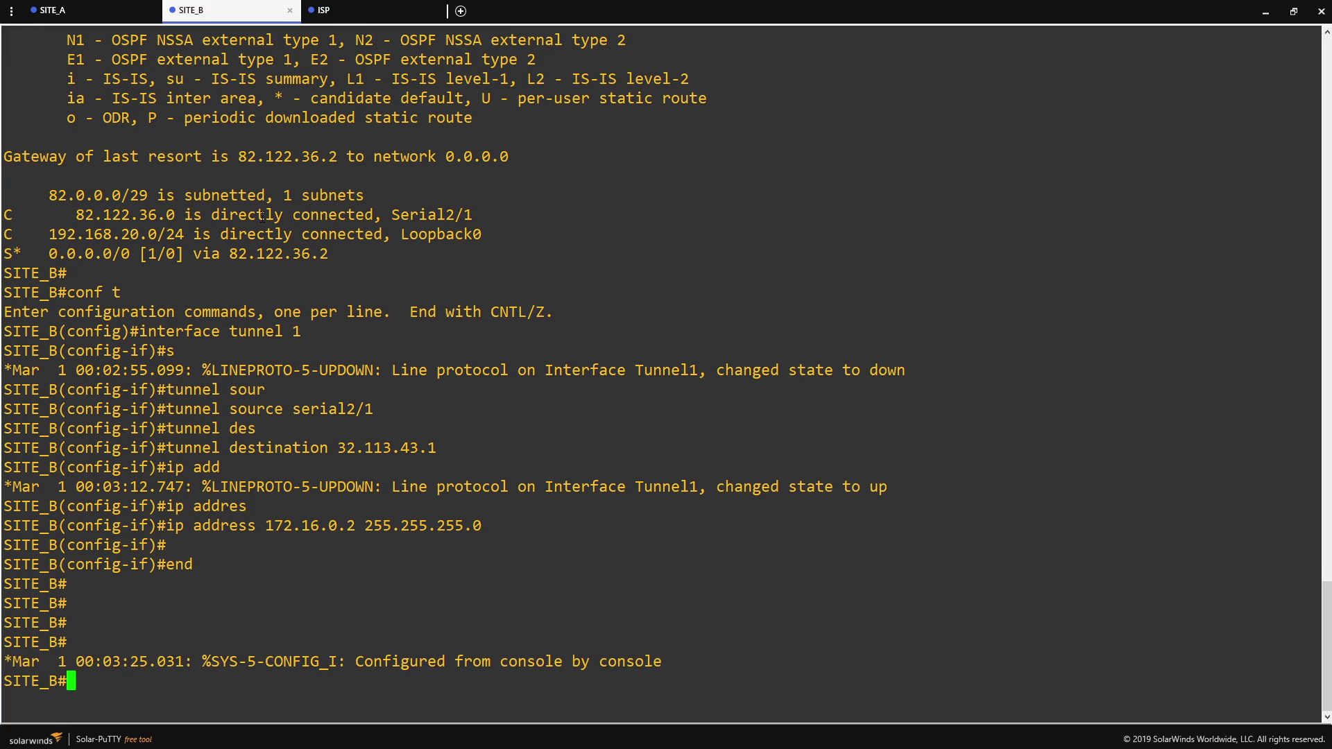
- Check SITE_B's interface summary for Tunnel1 at 172.16.0.2
text(show ip int br)
key(Tab)
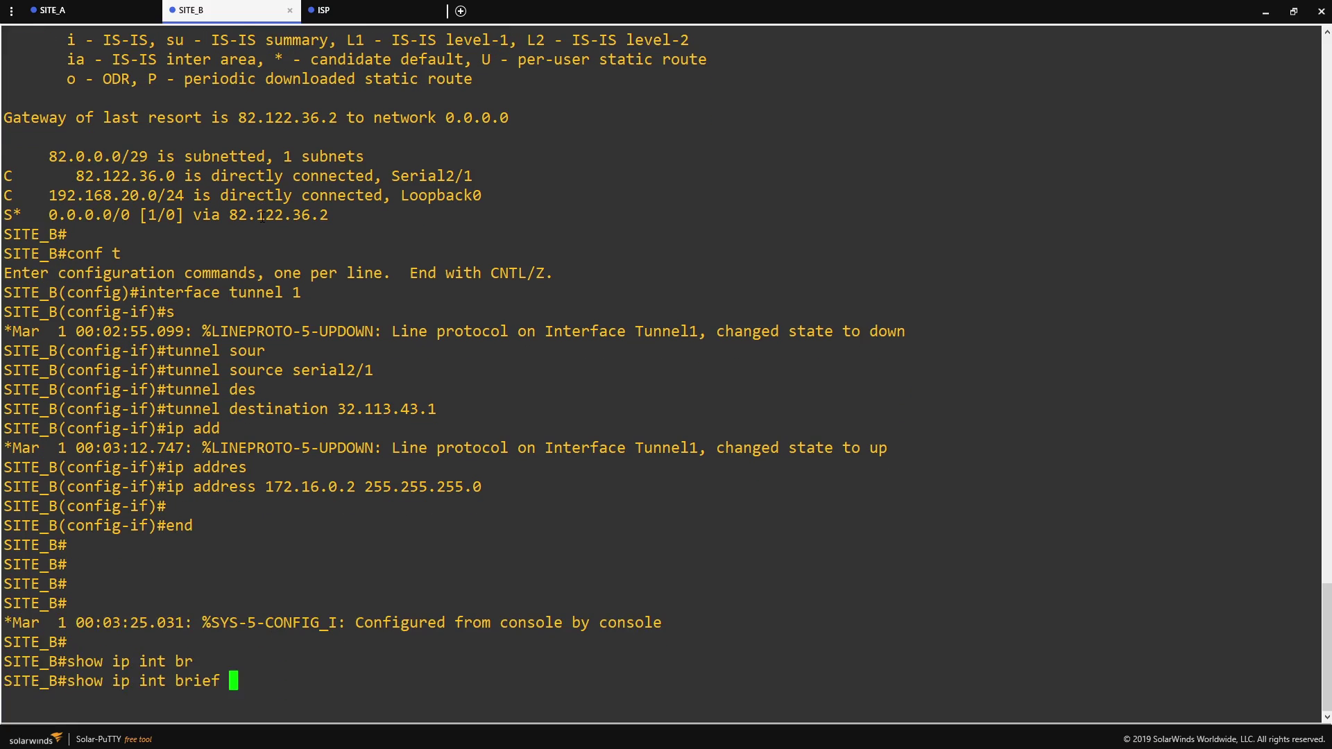
key(Return)
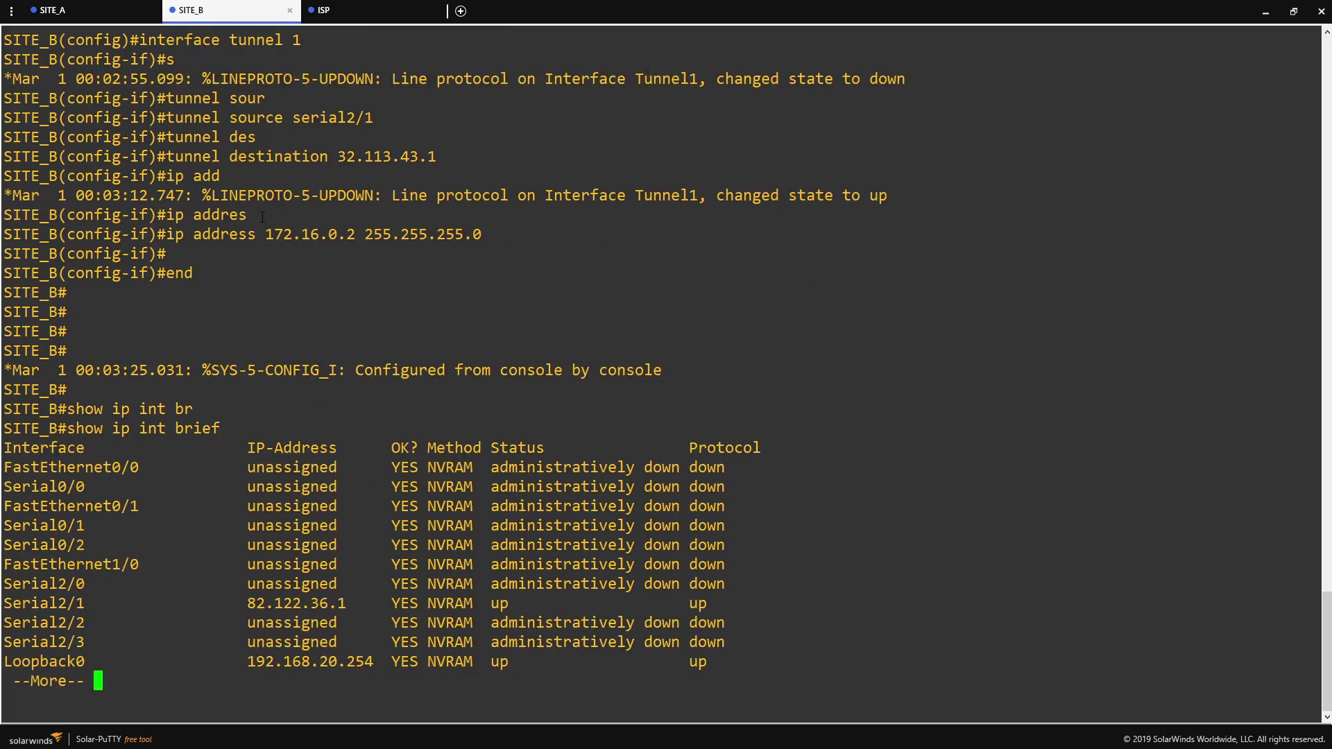
key(space)
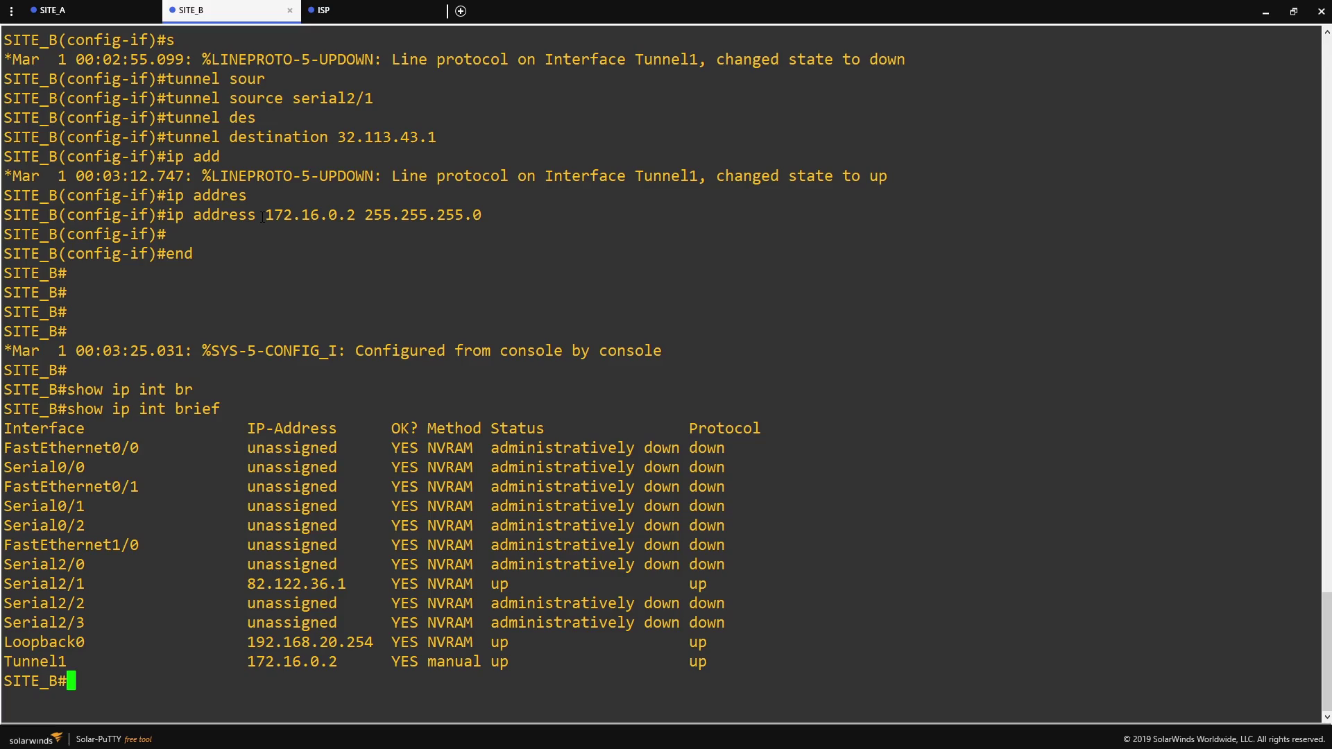
- Confirm Tunnel1 is up on SITE_A, then ping the tunnel address 172.16.0.2
click(52, 11)
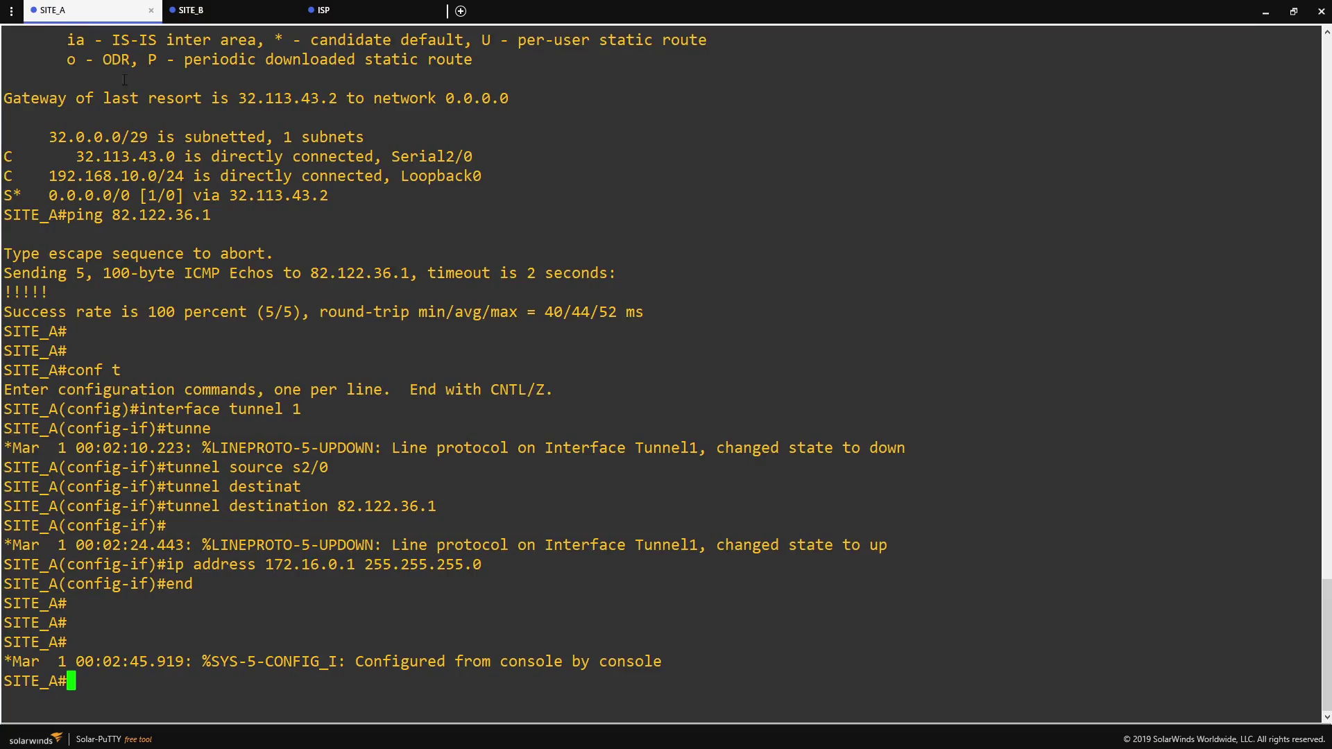
text(show ip int br)
key(Tab)
key(Return)
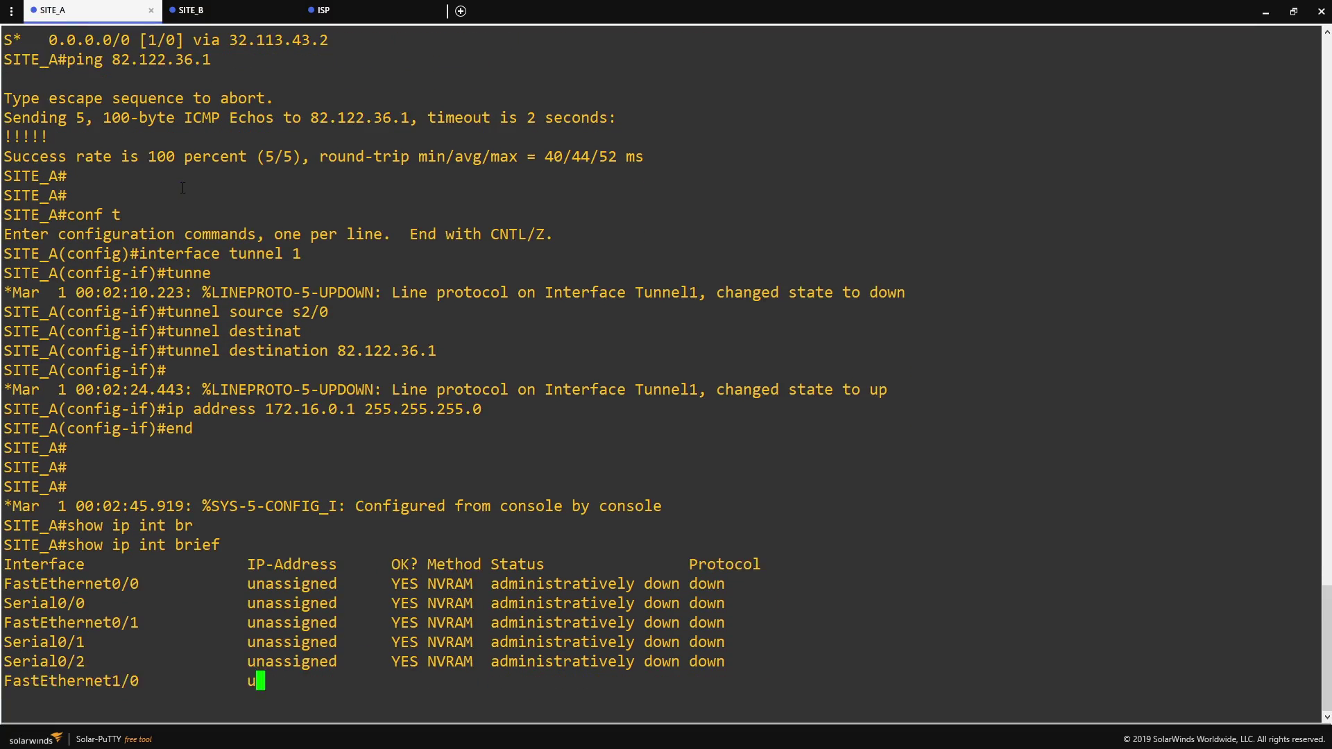
key(space)
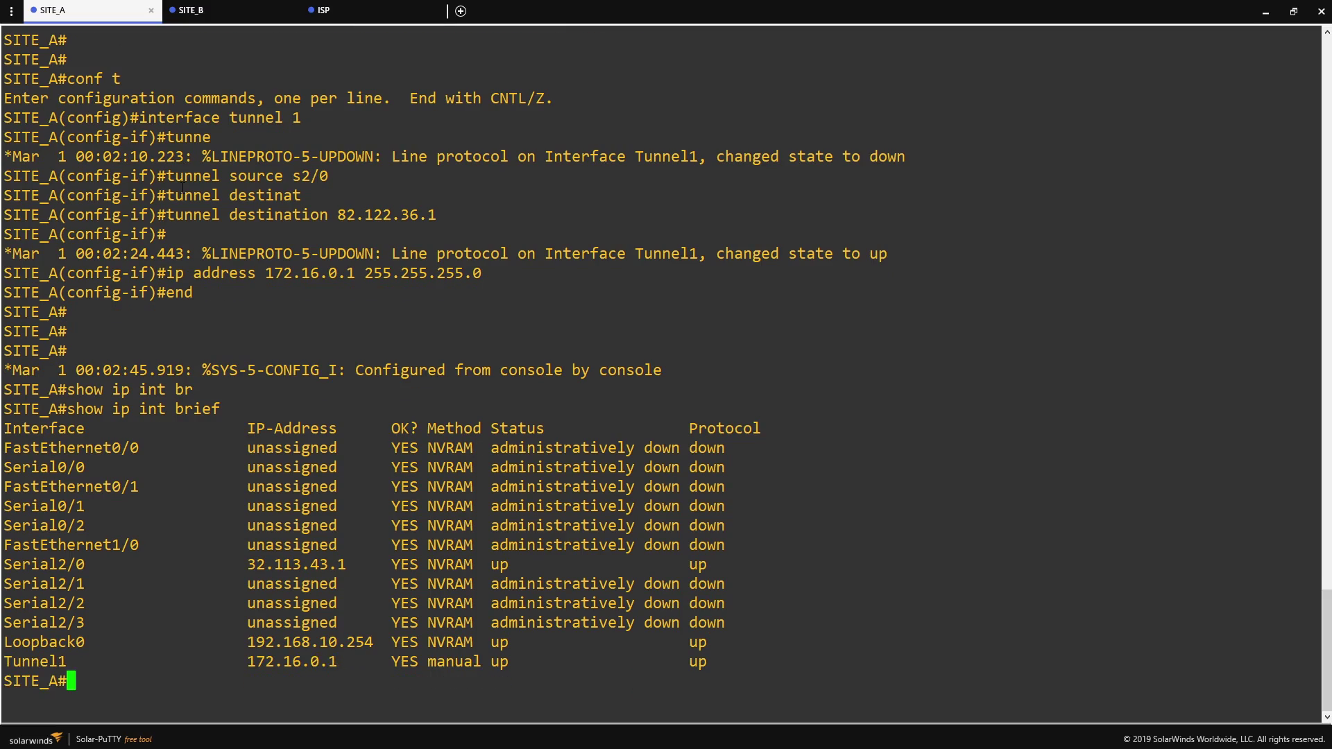
text(ping 172.16.0.2)
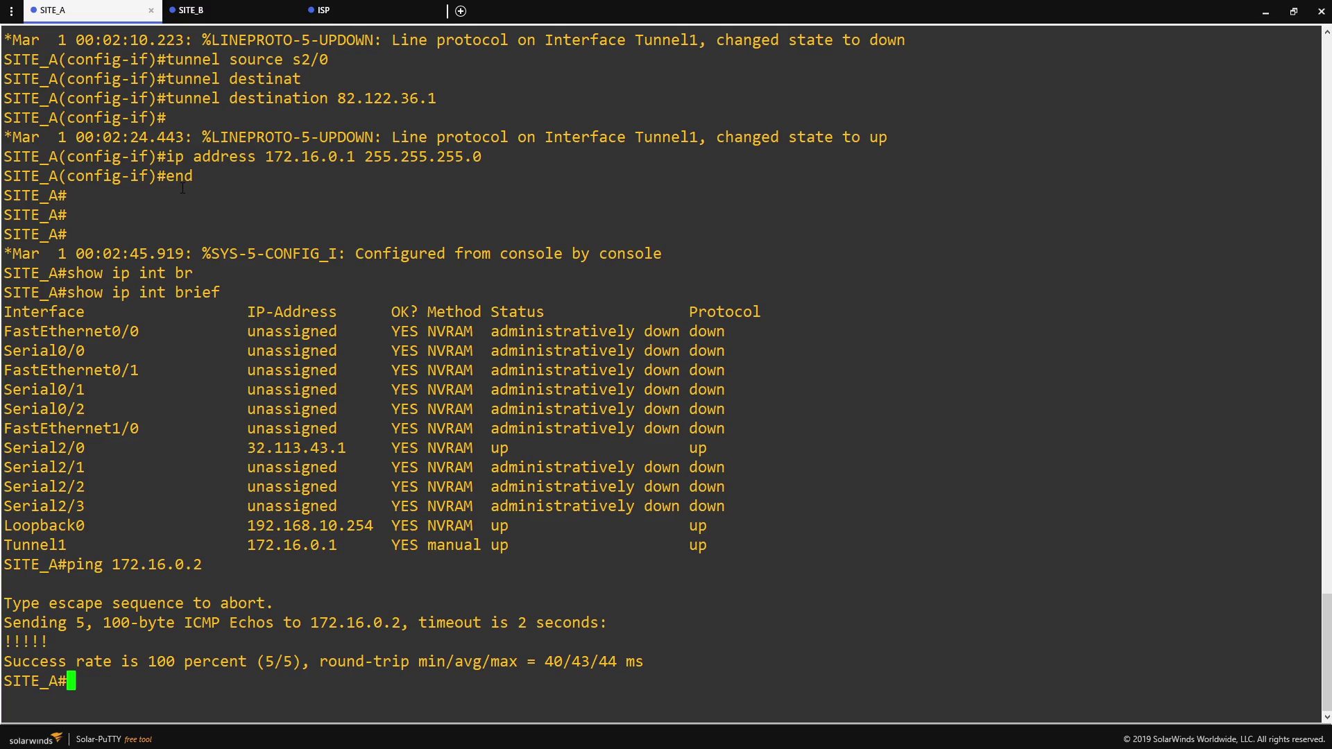
- Show SITE_A's routing table and ping 192.168.20.254, which fails at 0 percent
text(show ip route)
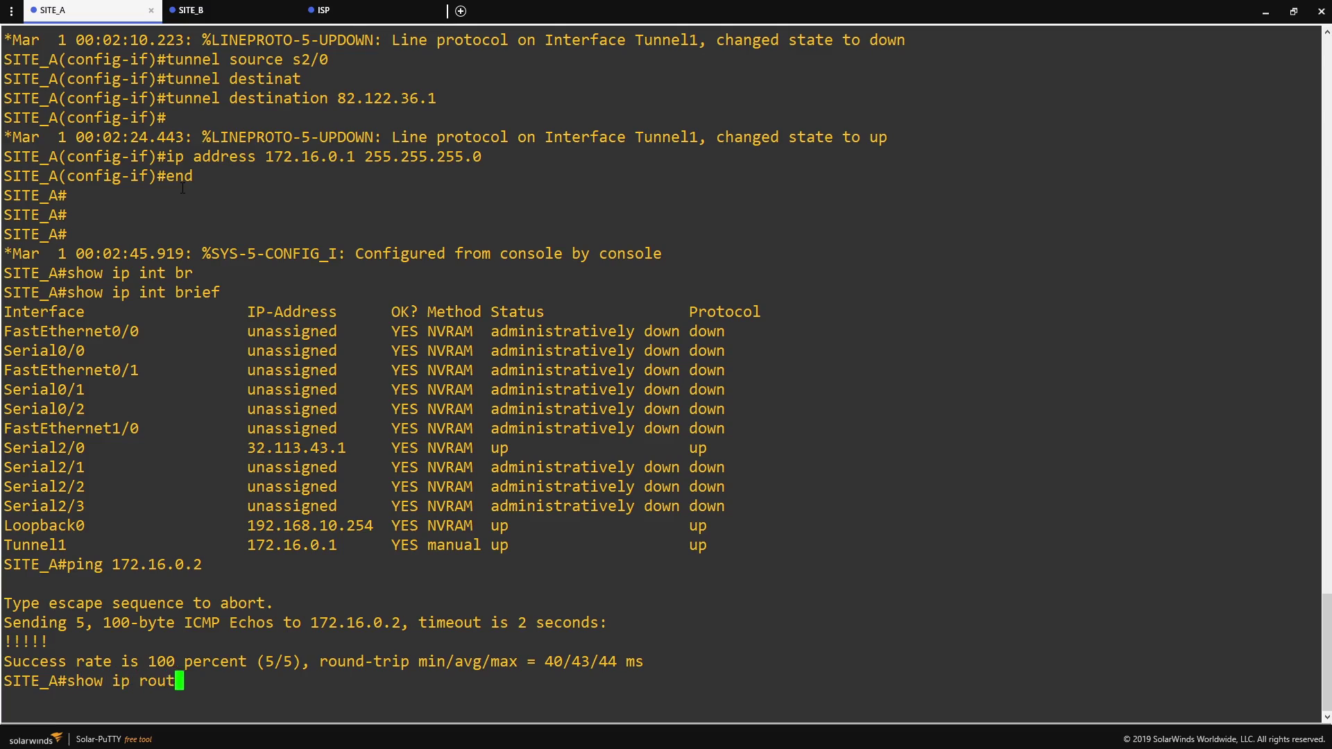
key(Return)
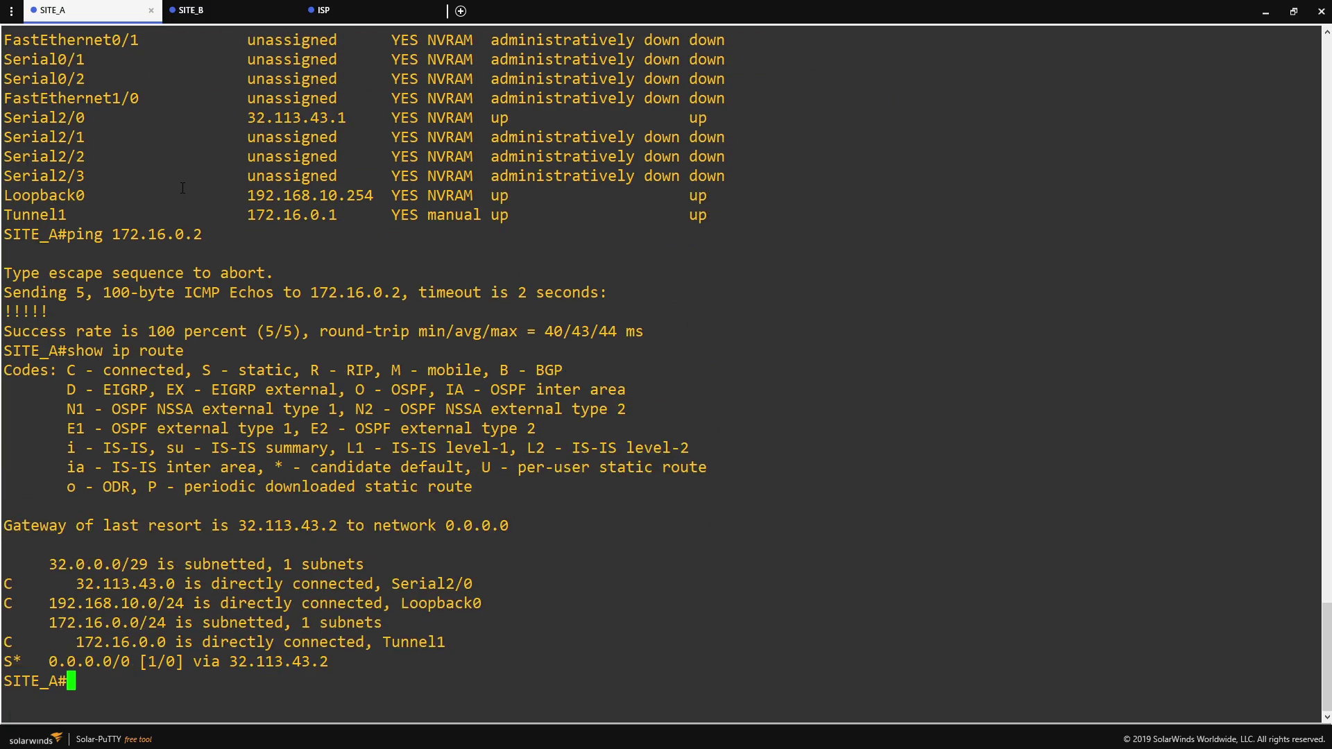
text(ping 192.168.20.)
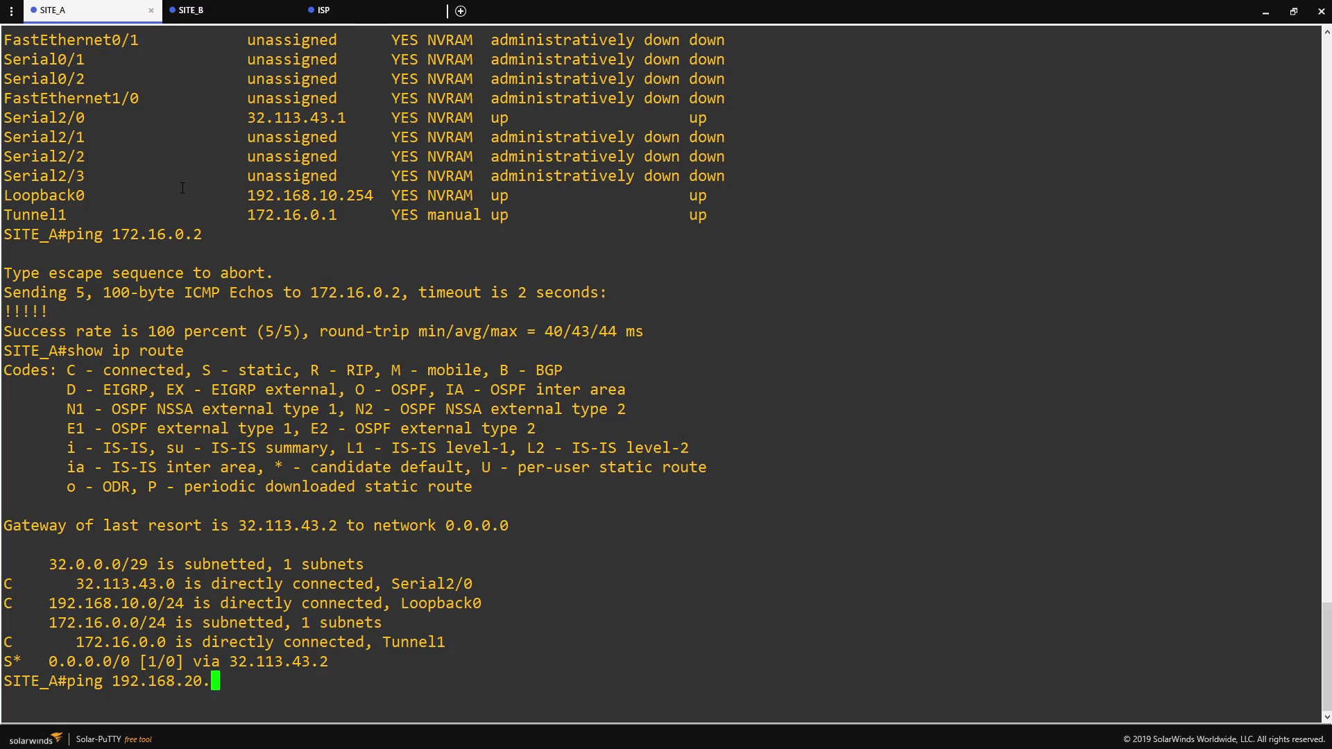
text(2)
text(54)
key(Return)
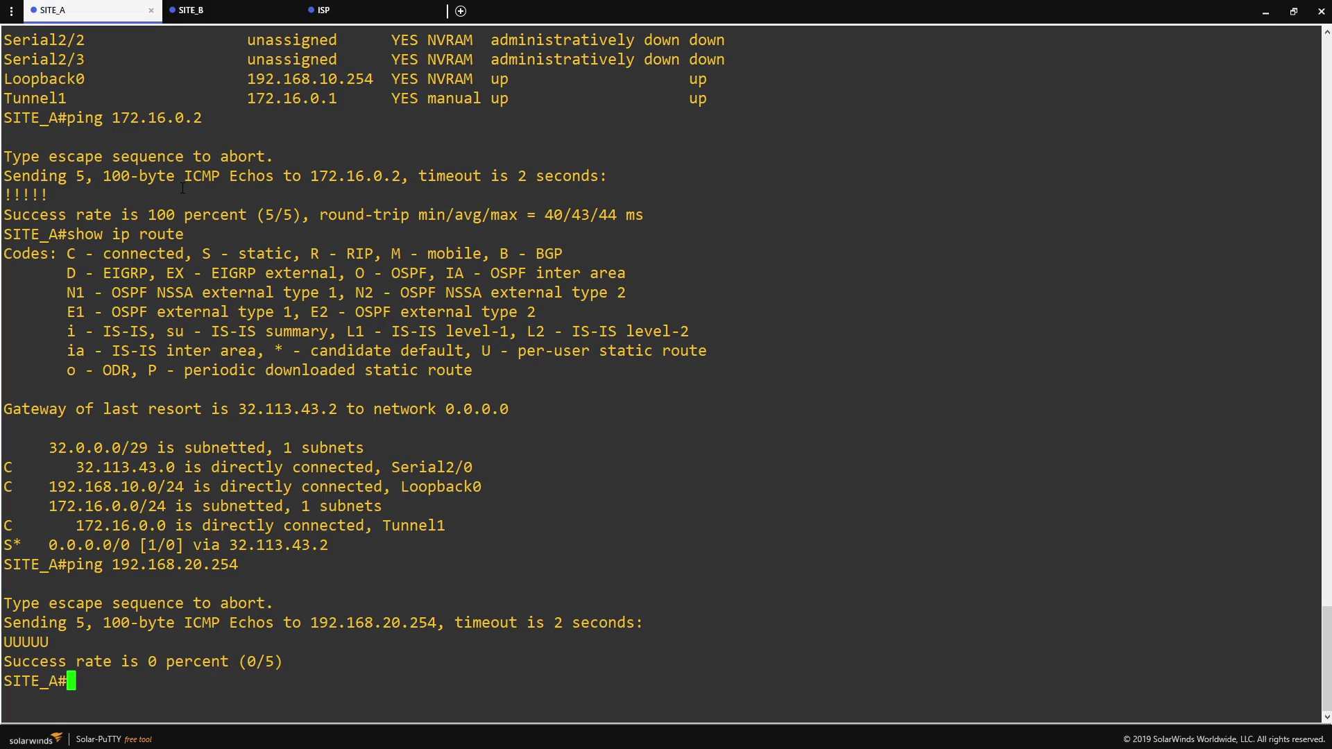
- On SITE_A, configure EIGRP 10 with networks 192.168.10.0 and 172.16.0.0, wildcard 0.0.0.255
text(conf t)
key(Return)
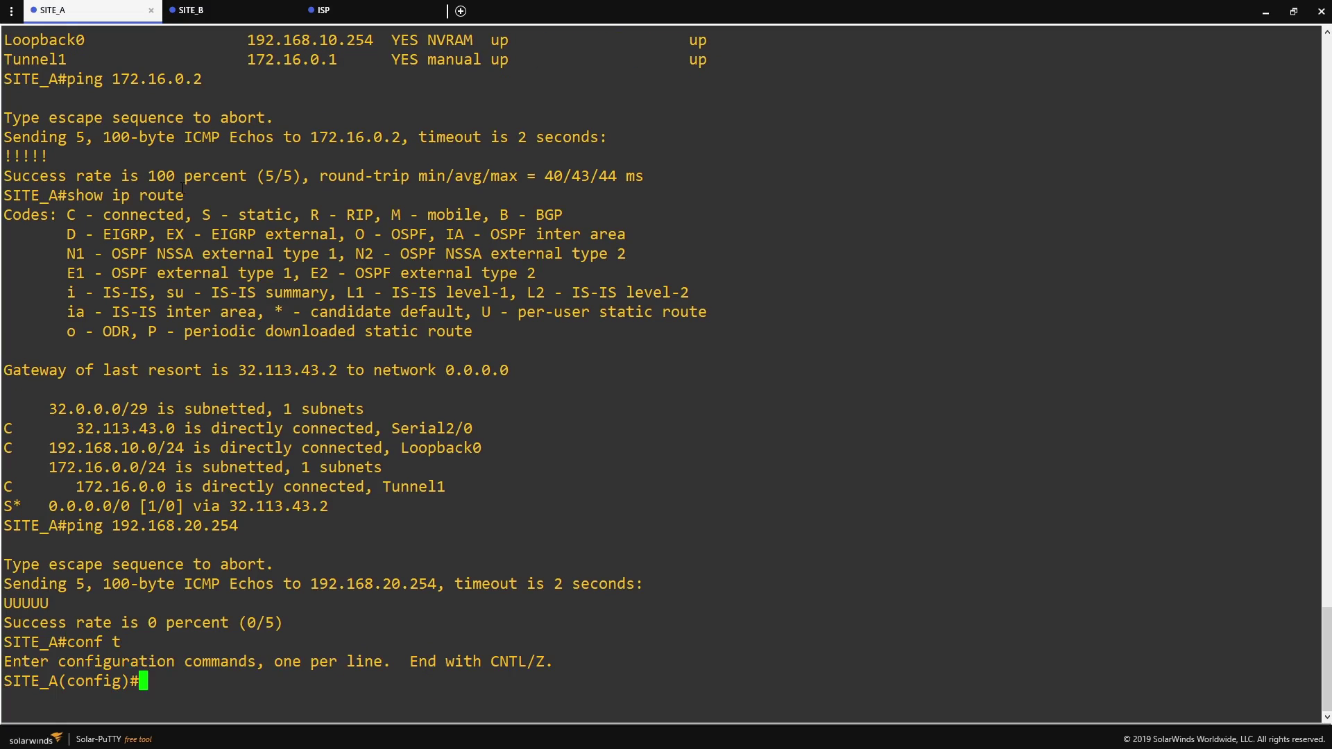
text(router eigrp 10)
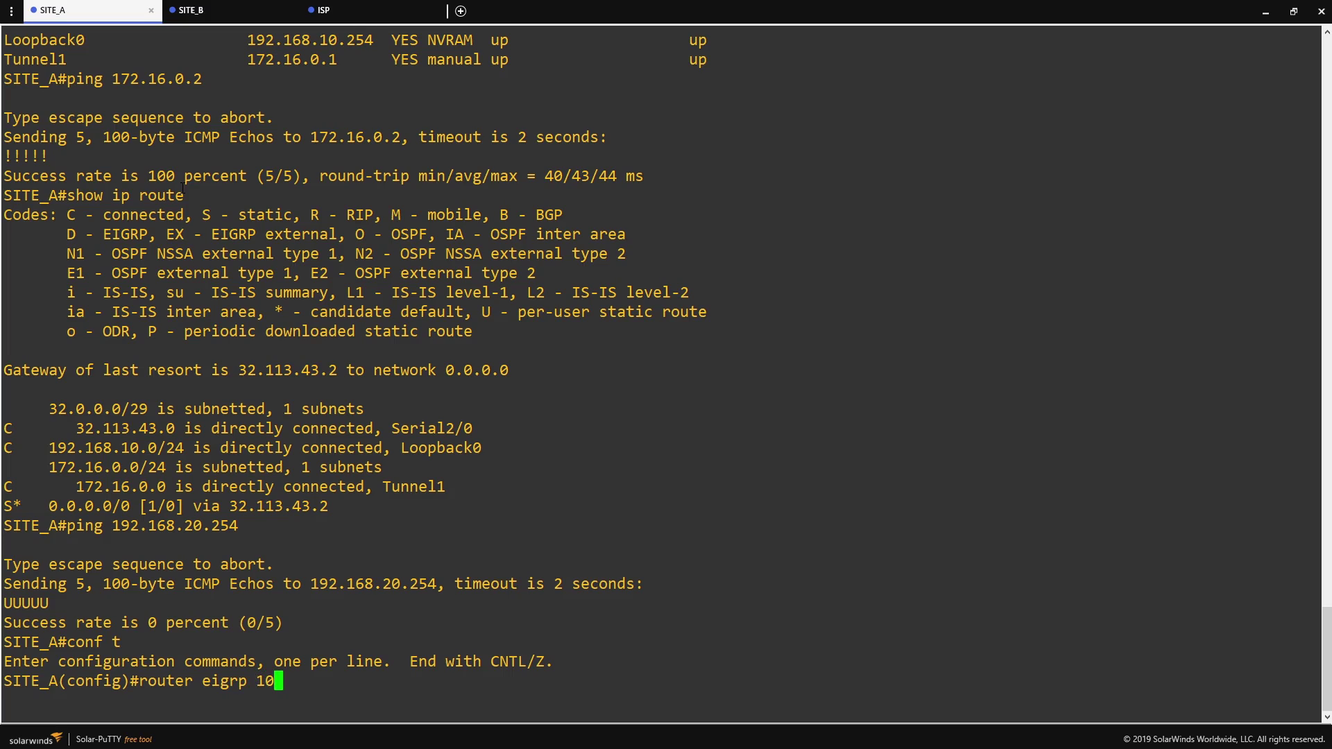
key(Return)
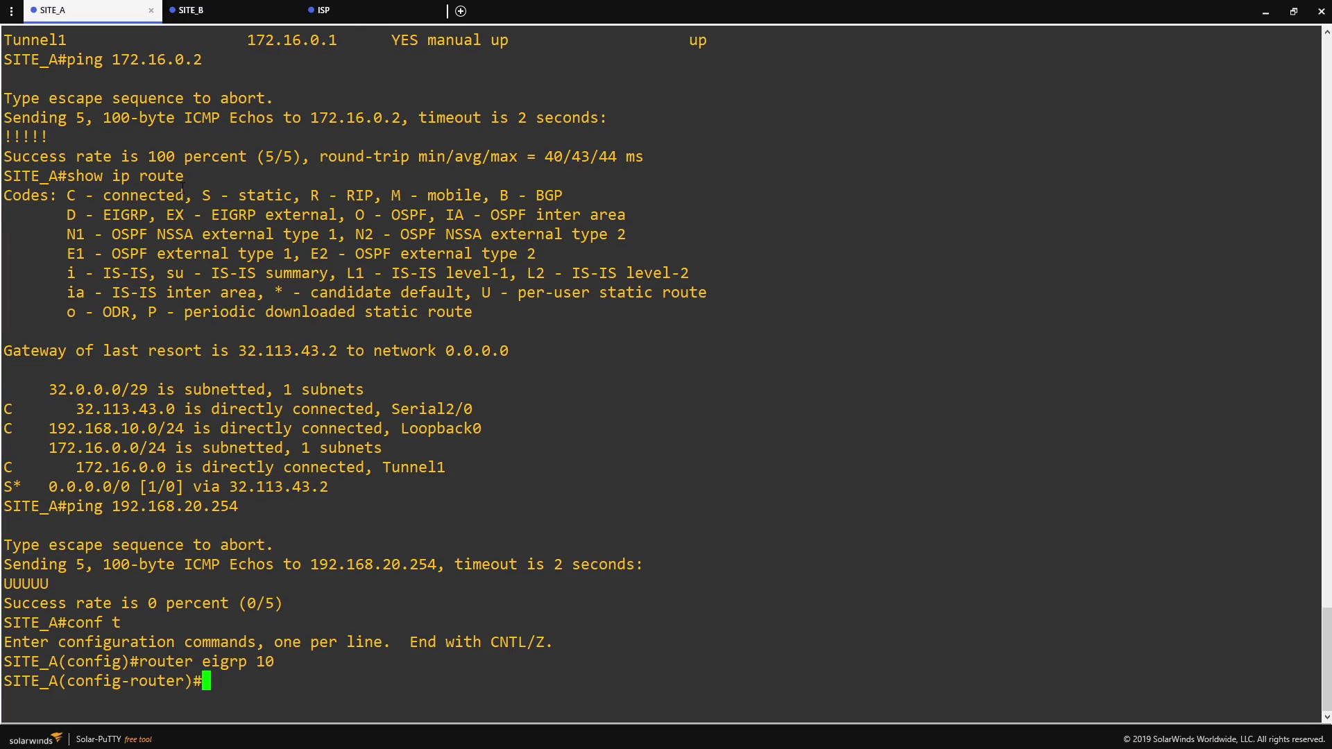
text(network 192.168.1.0.0 0.0.0.255)
key(Return)
text(network 172.16.0.0)
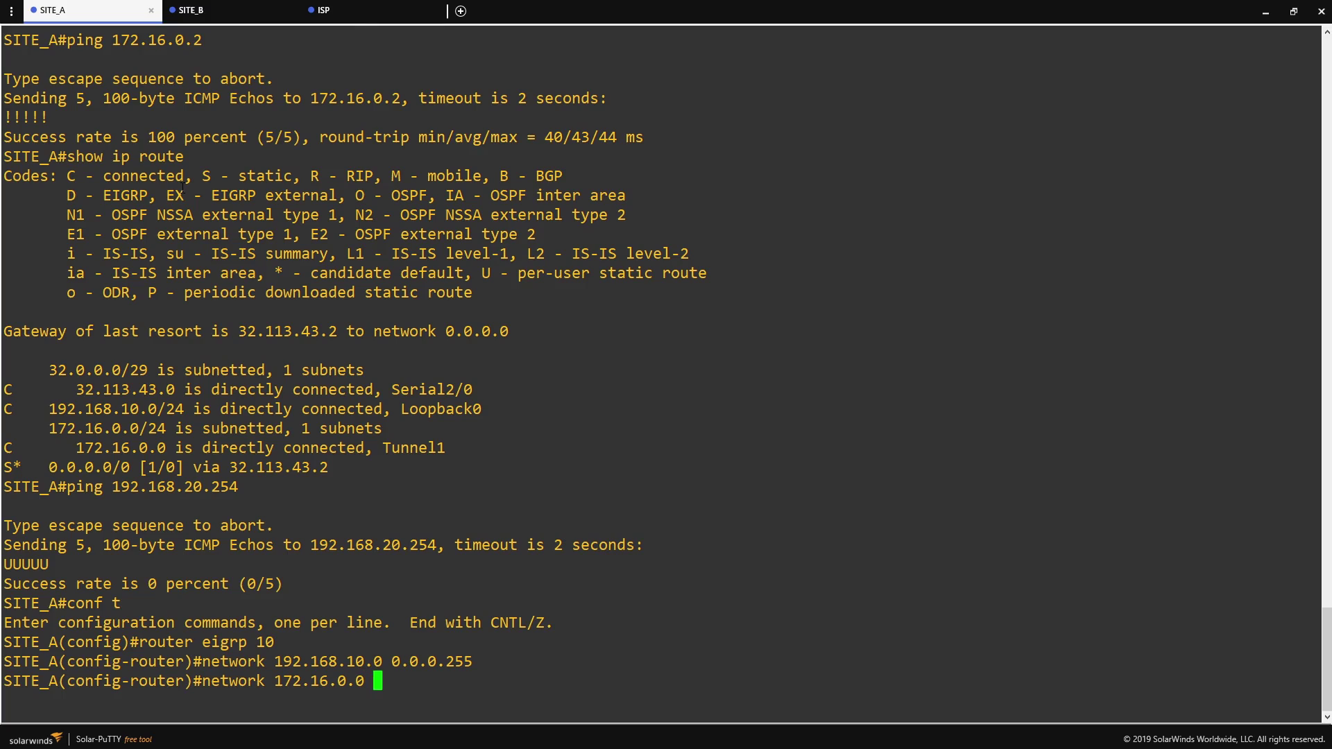
text( 0.0.0.255)
key(Return)
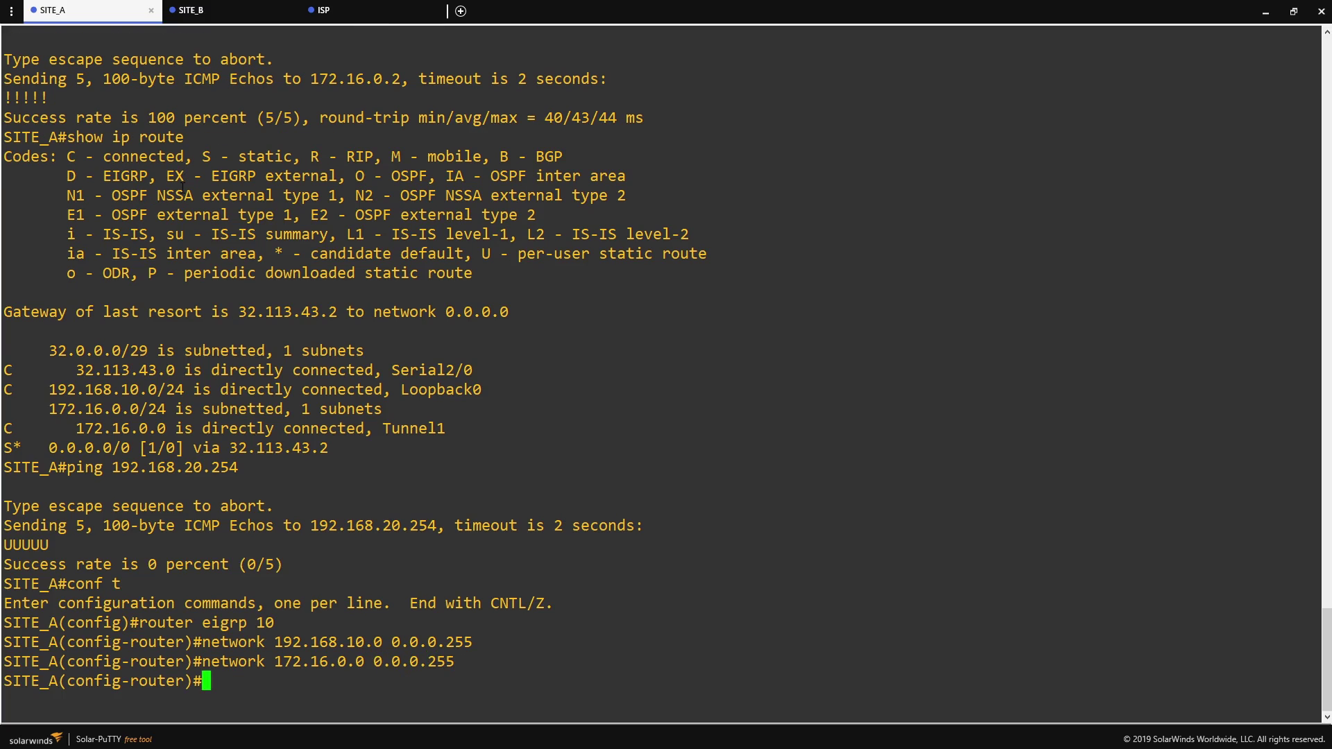
text(end)
key(Return)
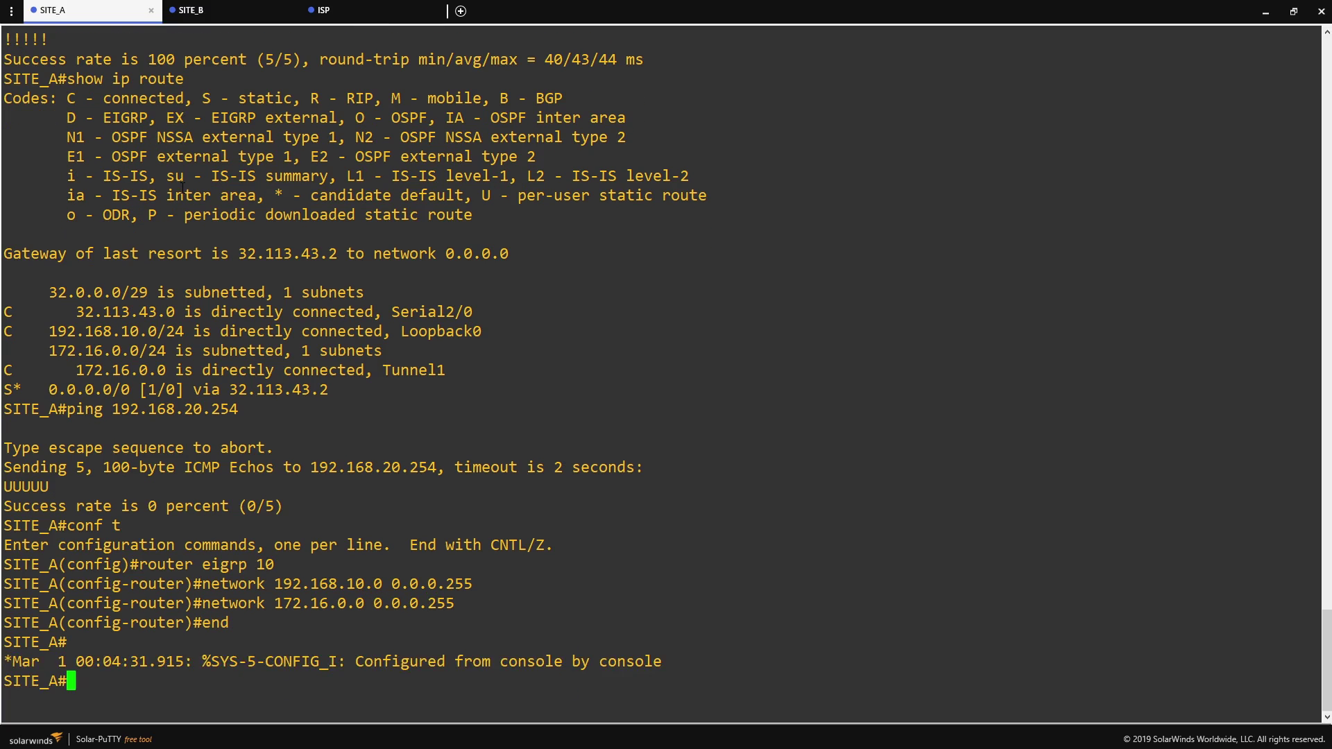
- On SITE_B, configure EIGRP 10 advertising 172.16.0.0 and 192.168.20.0 with wildcard 0.0.0.255
click(191, 9)
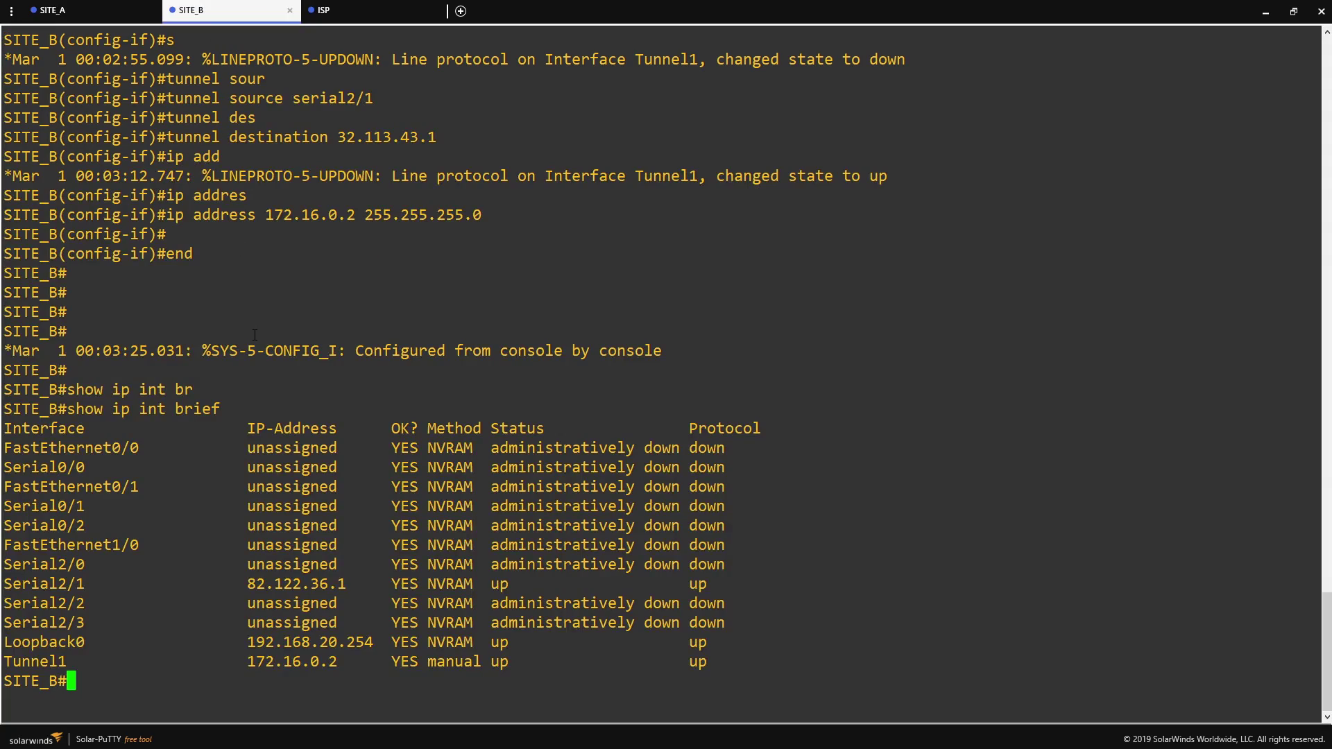
text(conf t)
key(Return)
text(r)
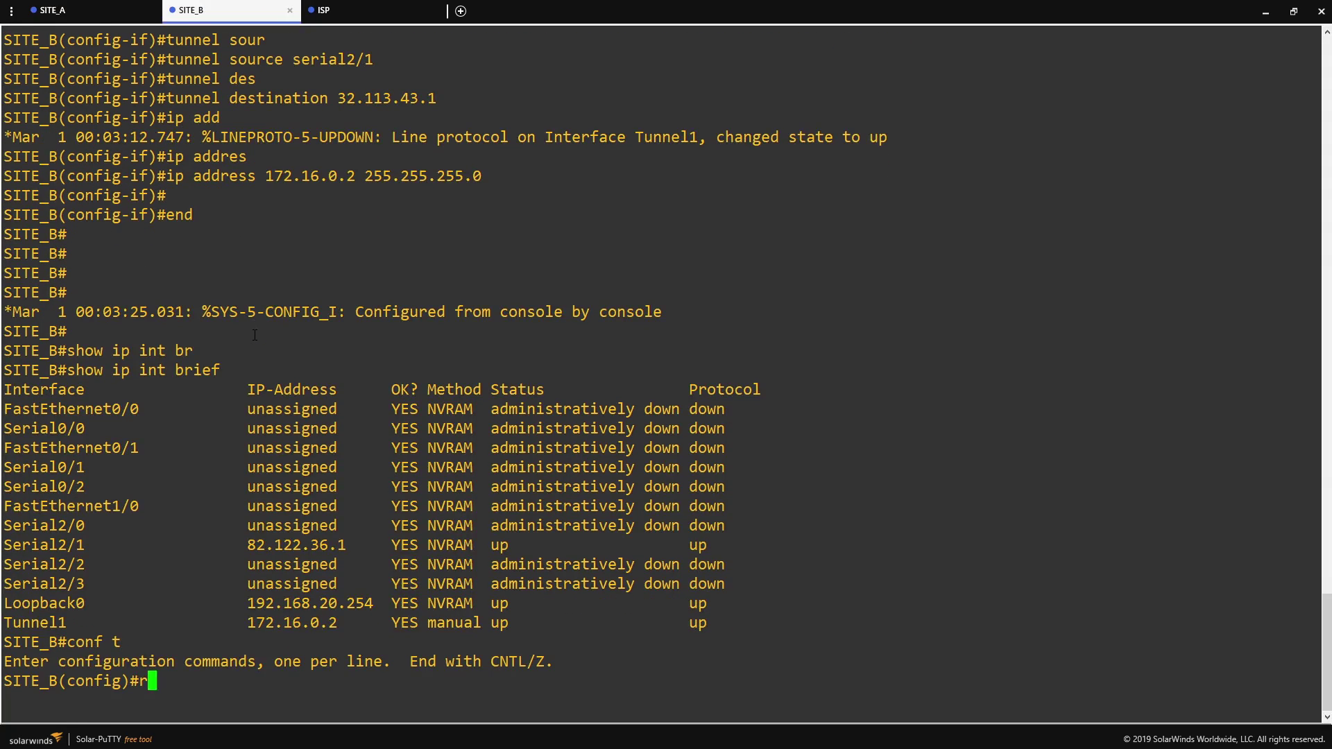
text(outer eigrp 10)
key(Return)
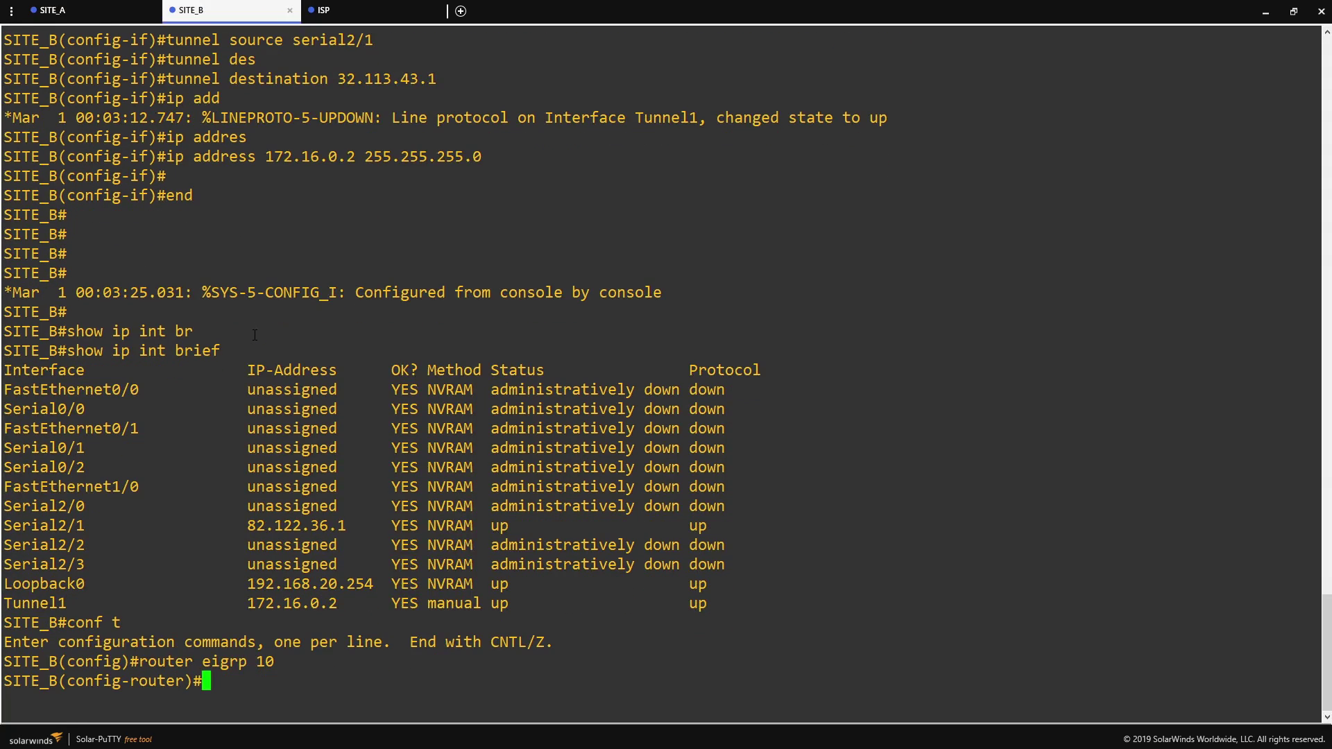
text(network 172.16.0.0 )
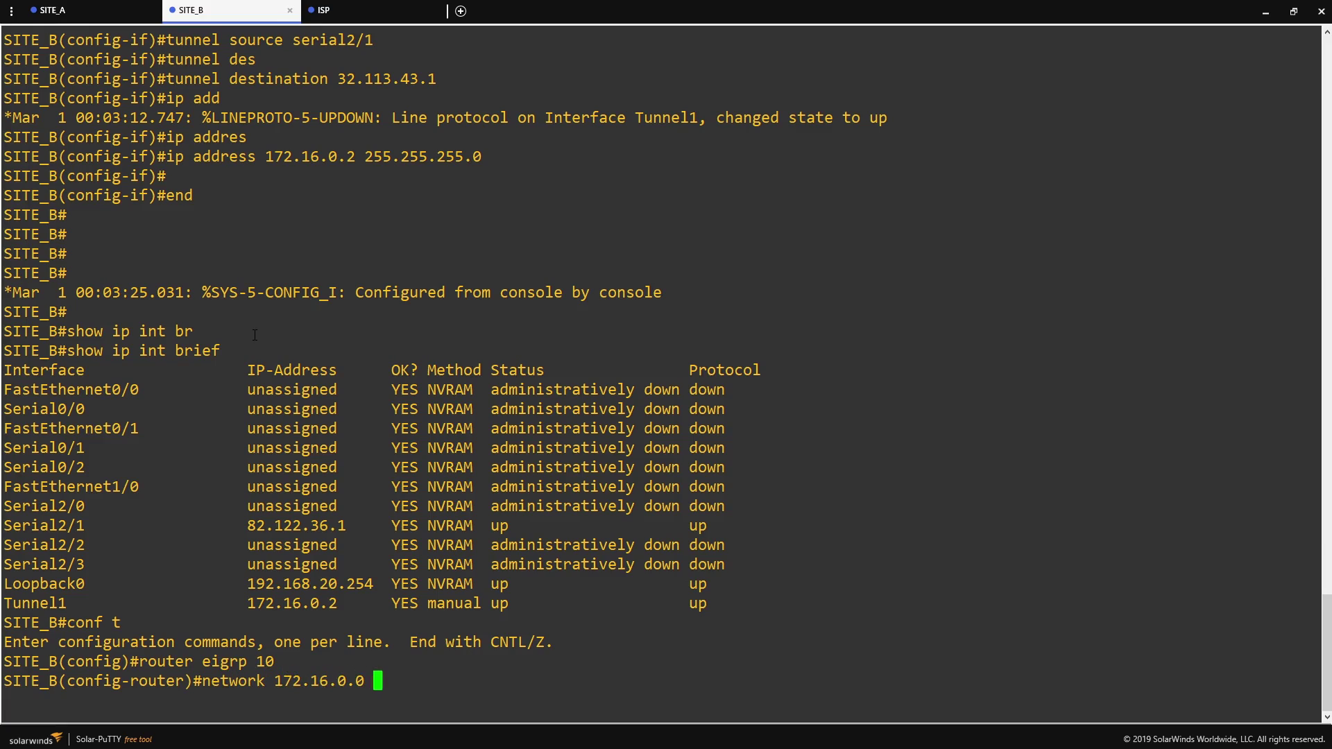
text(0.0.0.255)
key(Return)
text(network )
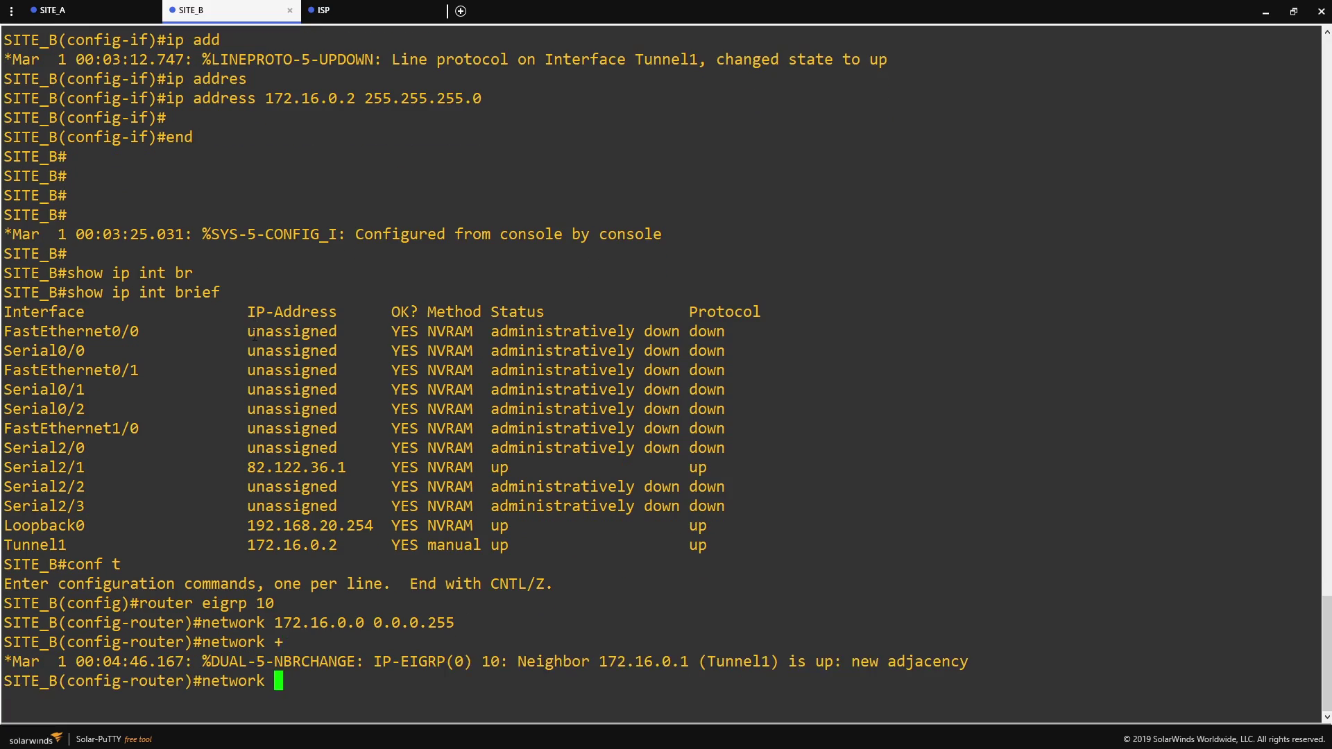
text(192.168.20.0 0.0.0.255)
key(Return)
text(end)
key(Return)
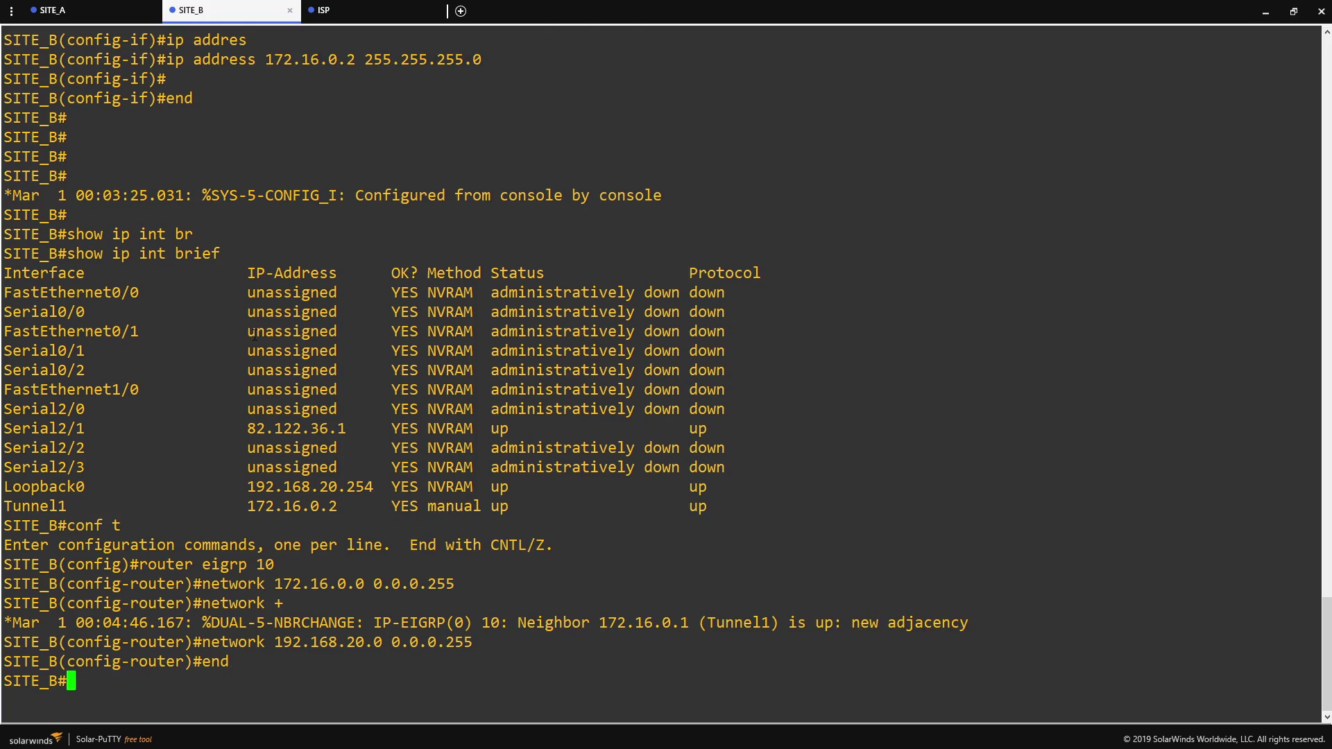
- On SITE_A, check EIGRP neighbor 172.16.0.2 and the learned 192.168.20.0/24 route, then ping 192.168.20.254
click(131, 11)
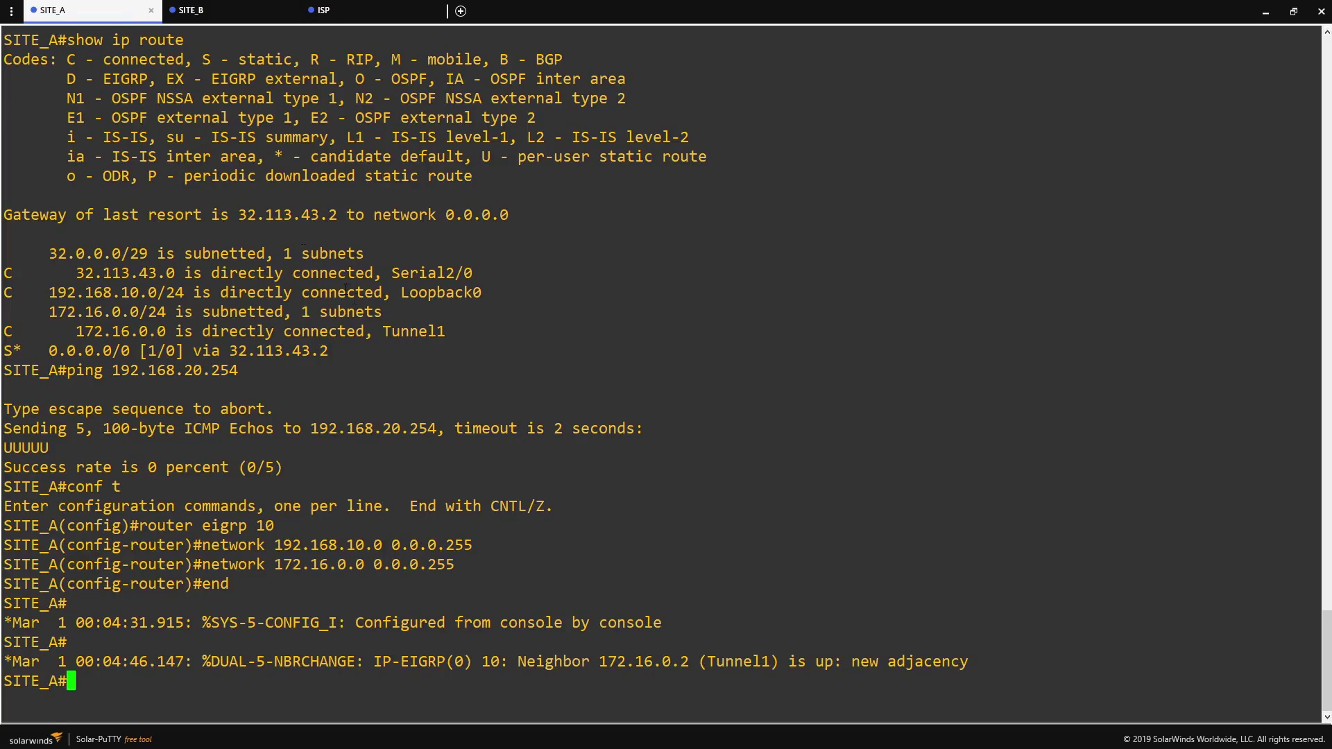
text(show ip eigrp ne)
key(Tab)
key(Return)
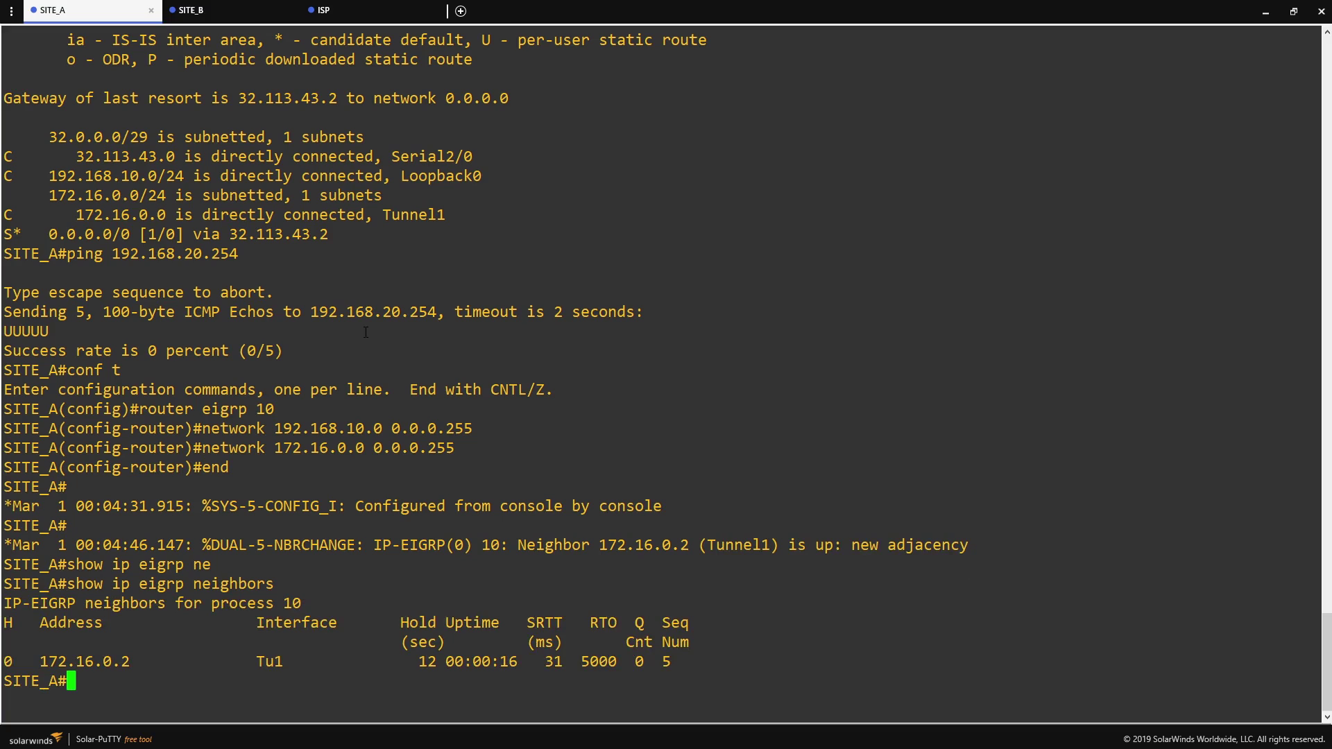
text(show ip route)
key(Return)
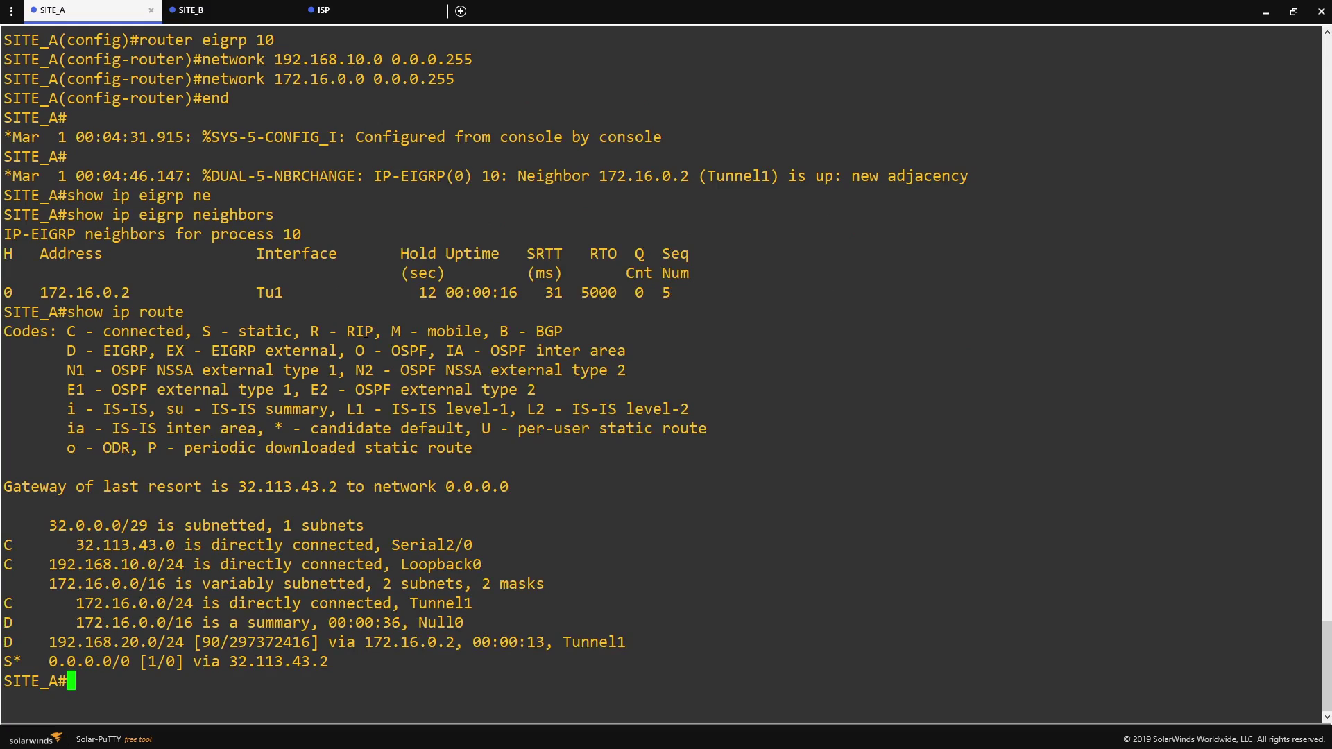
text(ping 192.168.20.254)
key(Return)
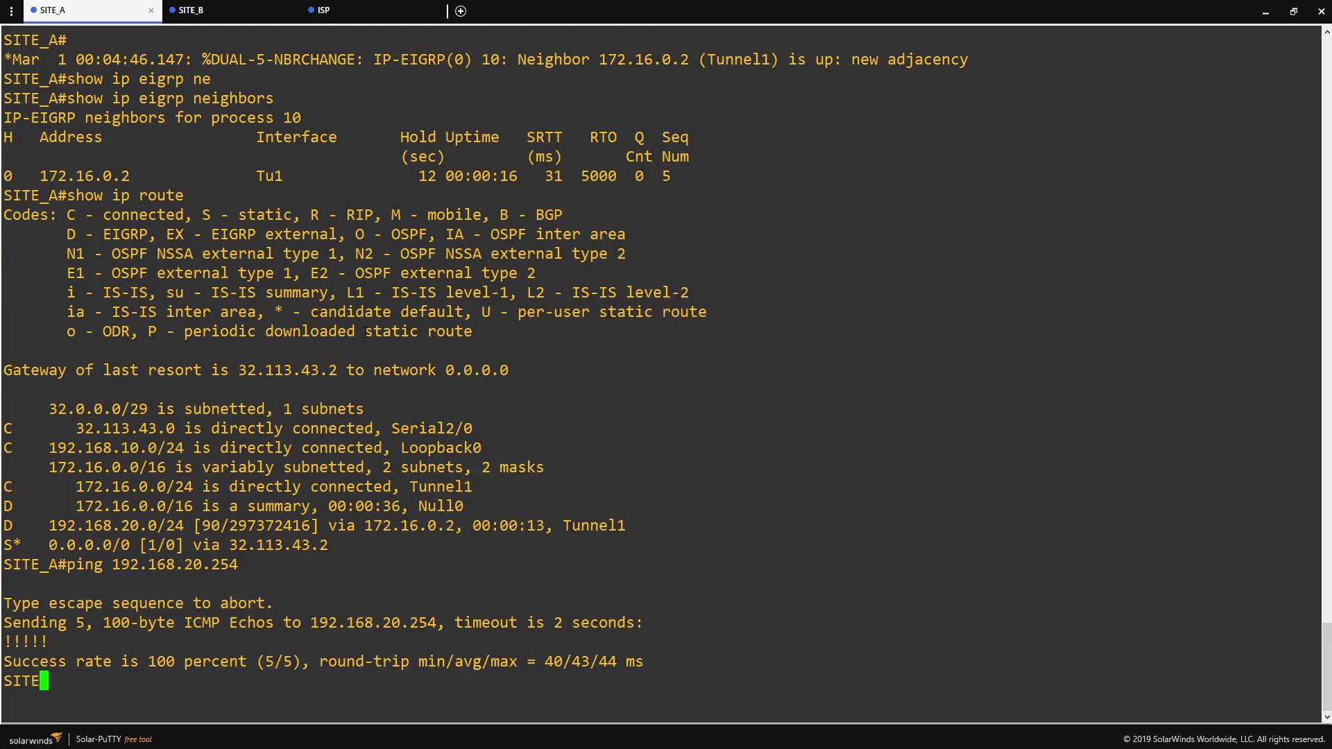